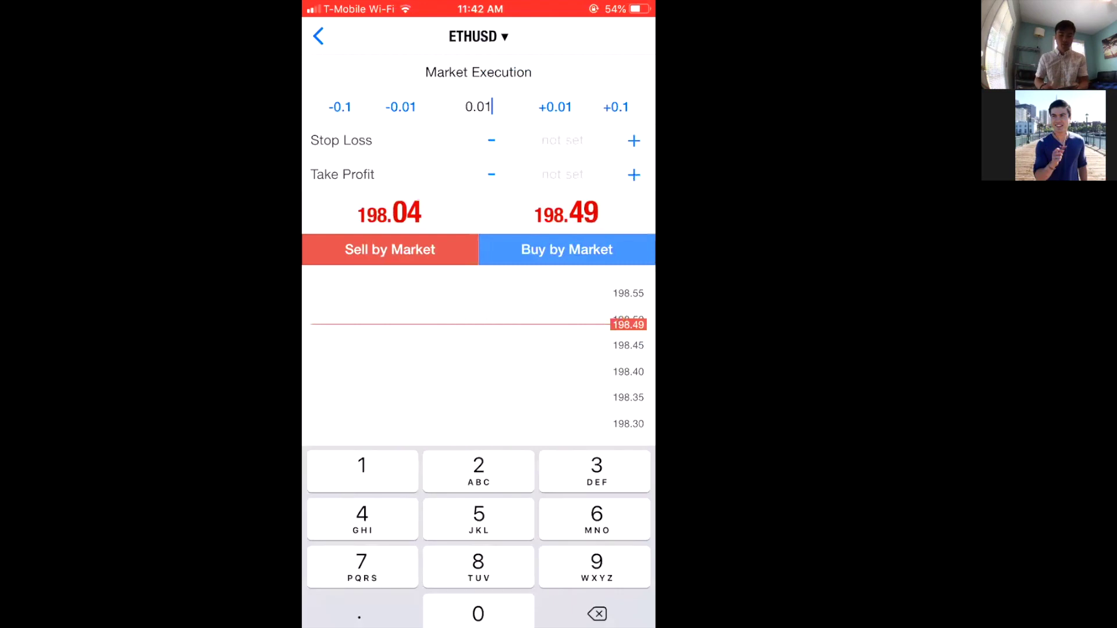
Step: Set the ETHUSD order's volume to 0.50 and its stop loss to 215
text(.5)
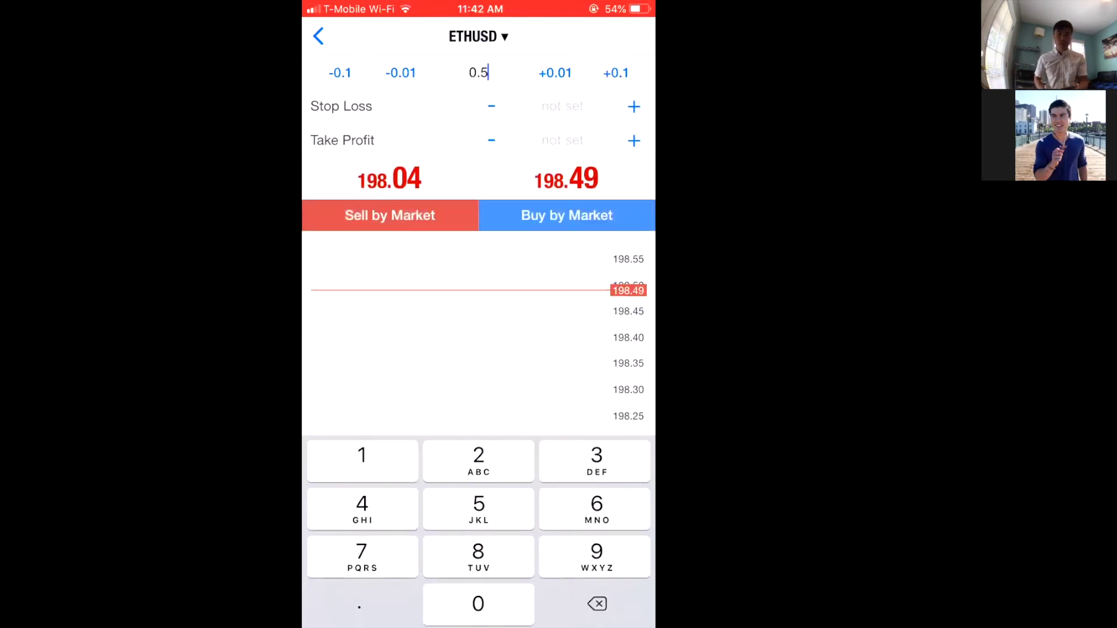
click(563, 106)
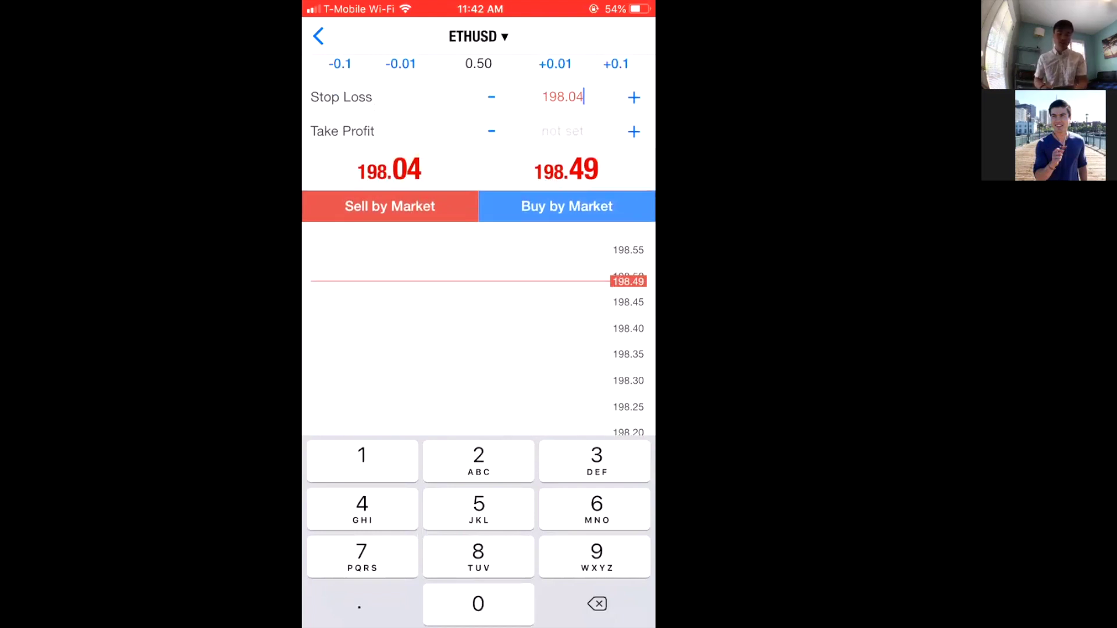
key(BackSpace)
key(BackSpace)
key(BackSpace)
key(BackSpace)
key(BackSpace)
key(BackSpace)
text(2)
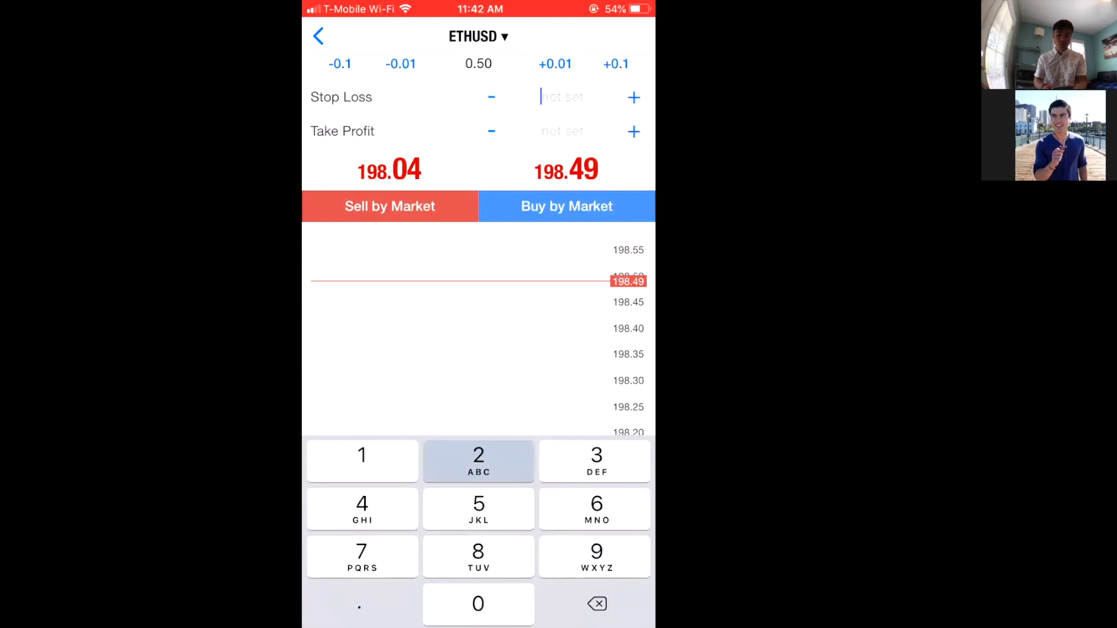
text(15)
Step: Set the order's take profit to 100, place it as a market sell, and return to the positions list
click(562, 131)
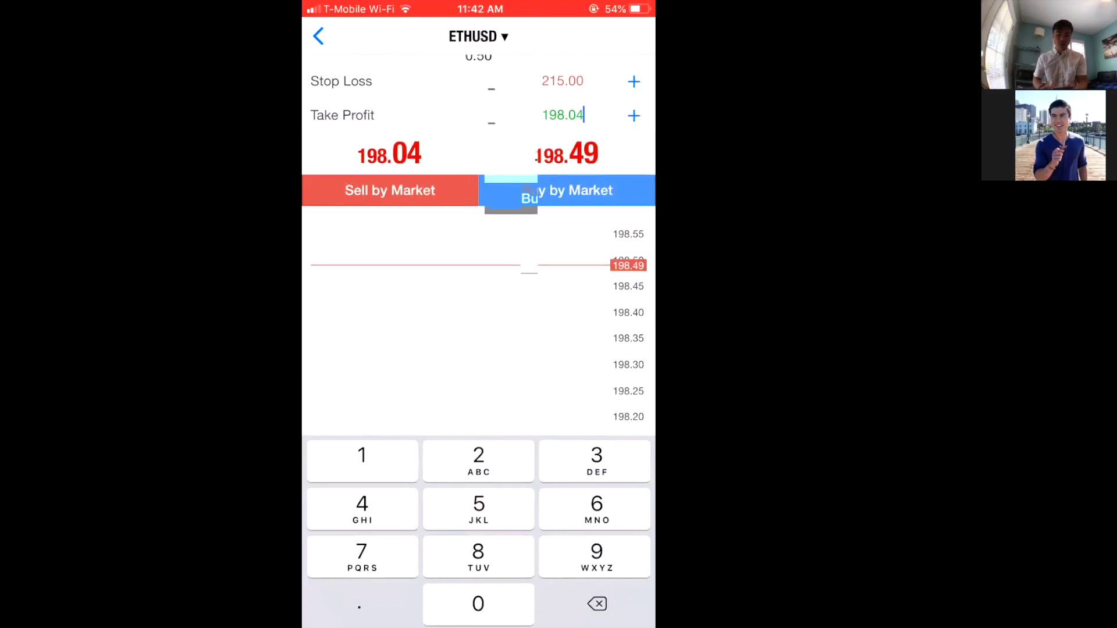
key(BackSpace)
key(BackSpace)
key(BackSpace)
key(BackSpace)
key(BackSpace)
key(BackSpace)
text(100)
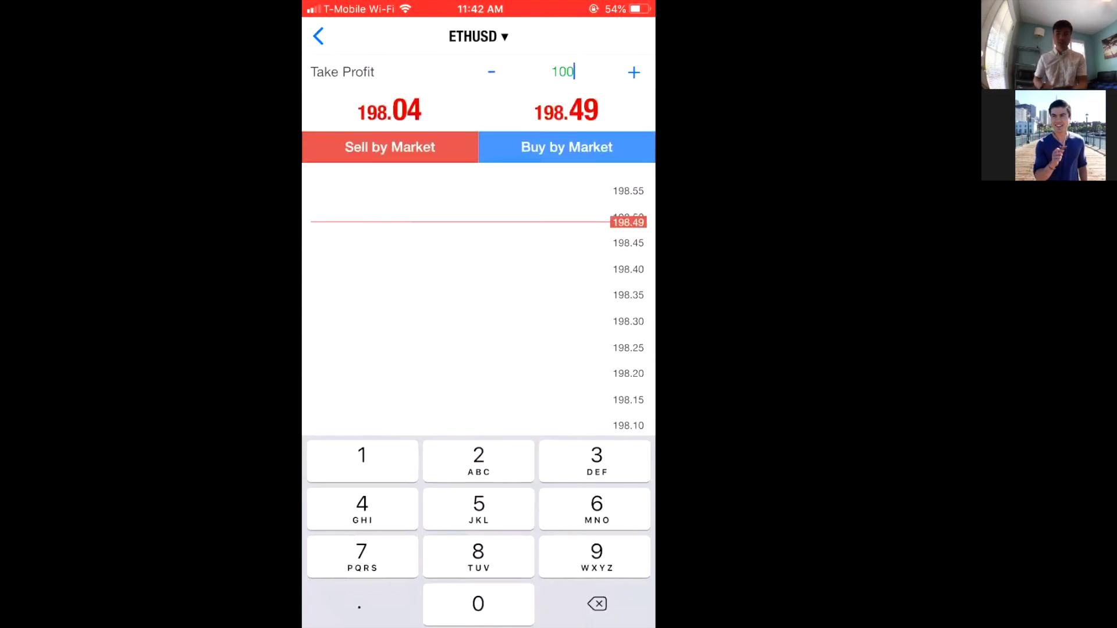
scroll(478, 233, up, 2)
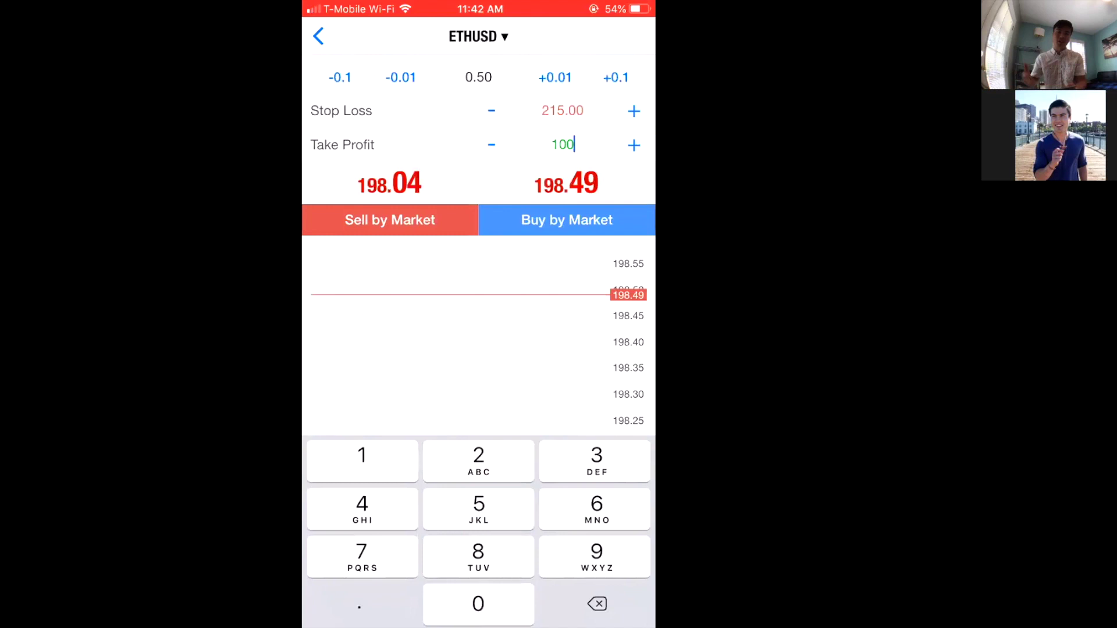
scroll(478, 244, up, 2)
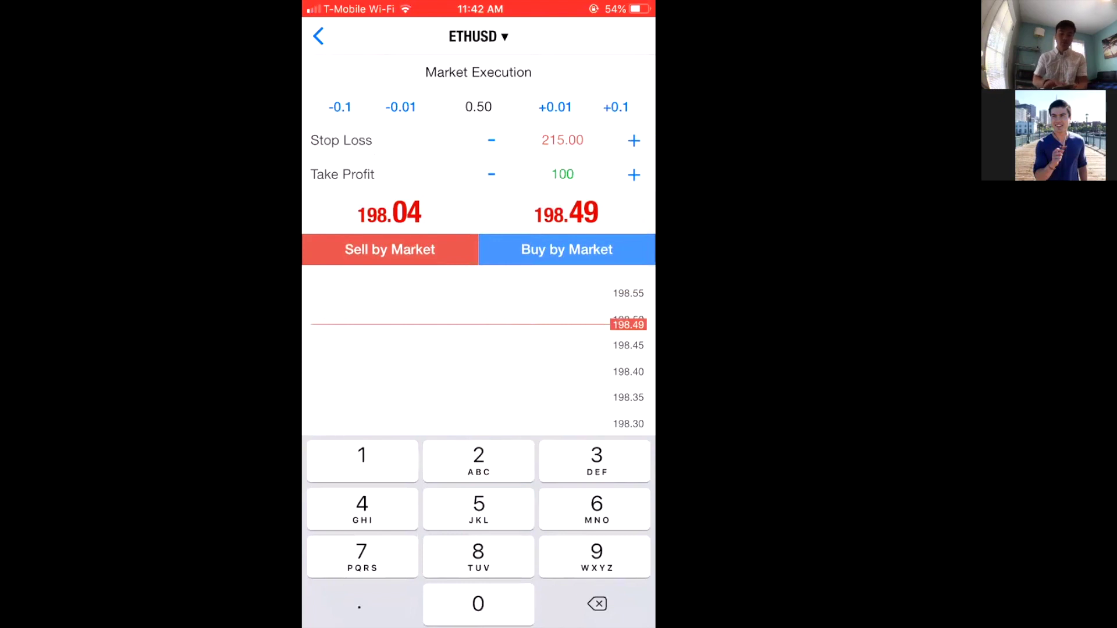
click(390, 249)
drag(306, 291, 352, 291)
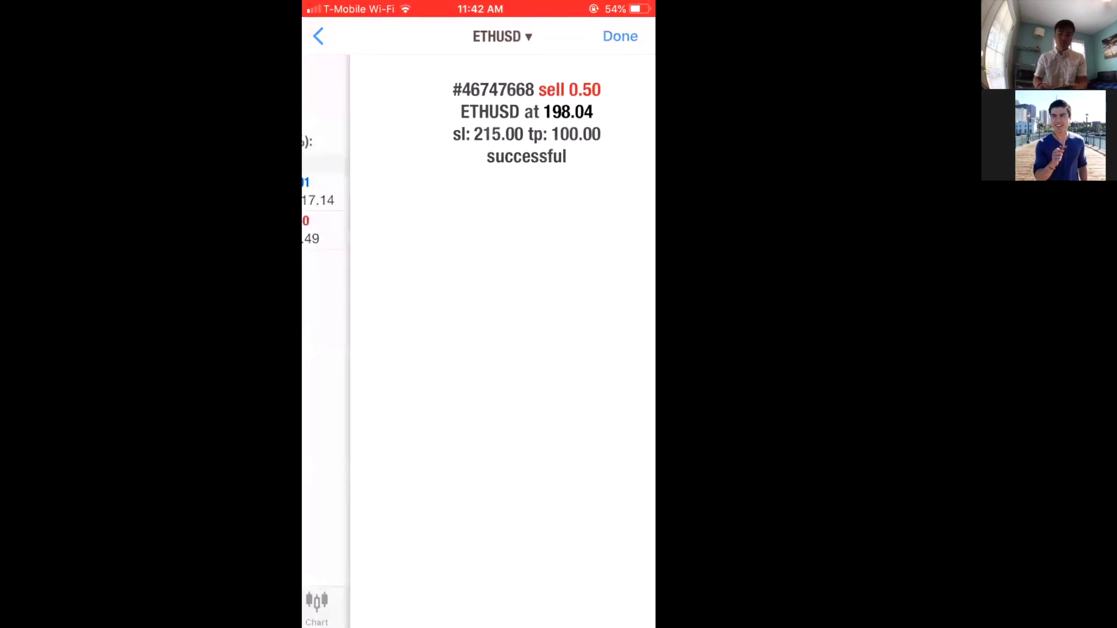
Step: Compare the details of the ETHUSD sell position and the BTCUSD buy position, including stop loss, take profit and charges
click(372, 230)
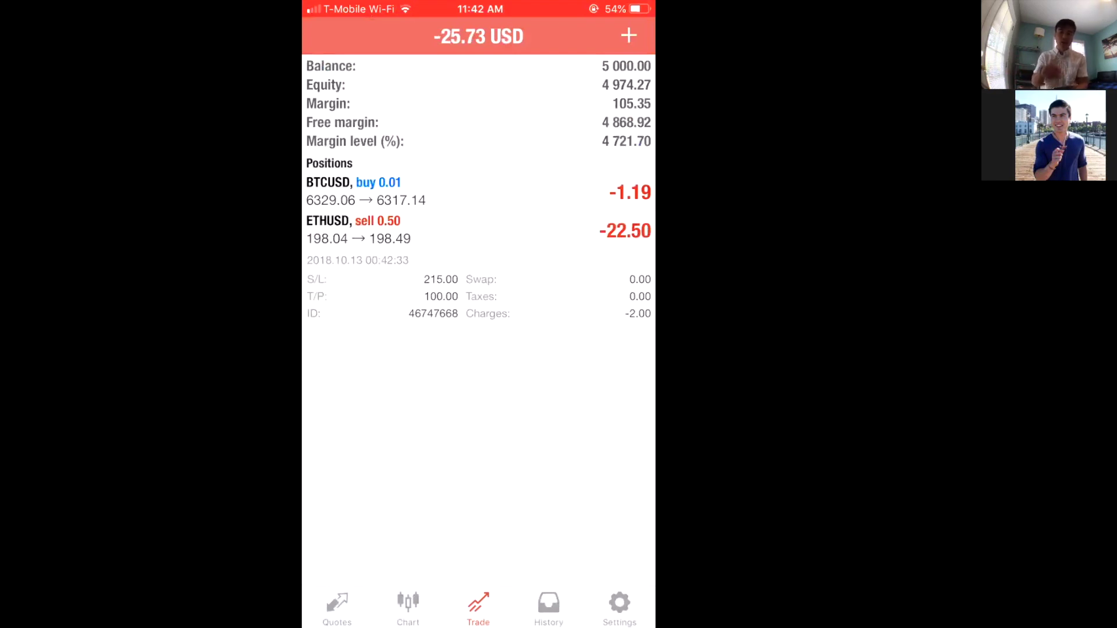
click(408, 191)
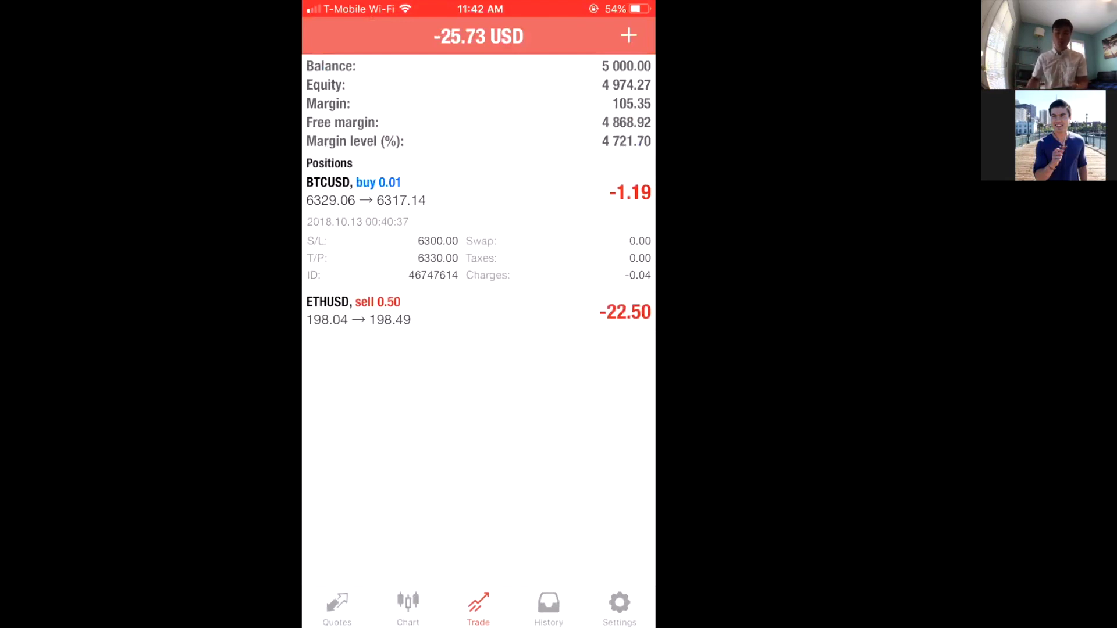
click(407, 191)
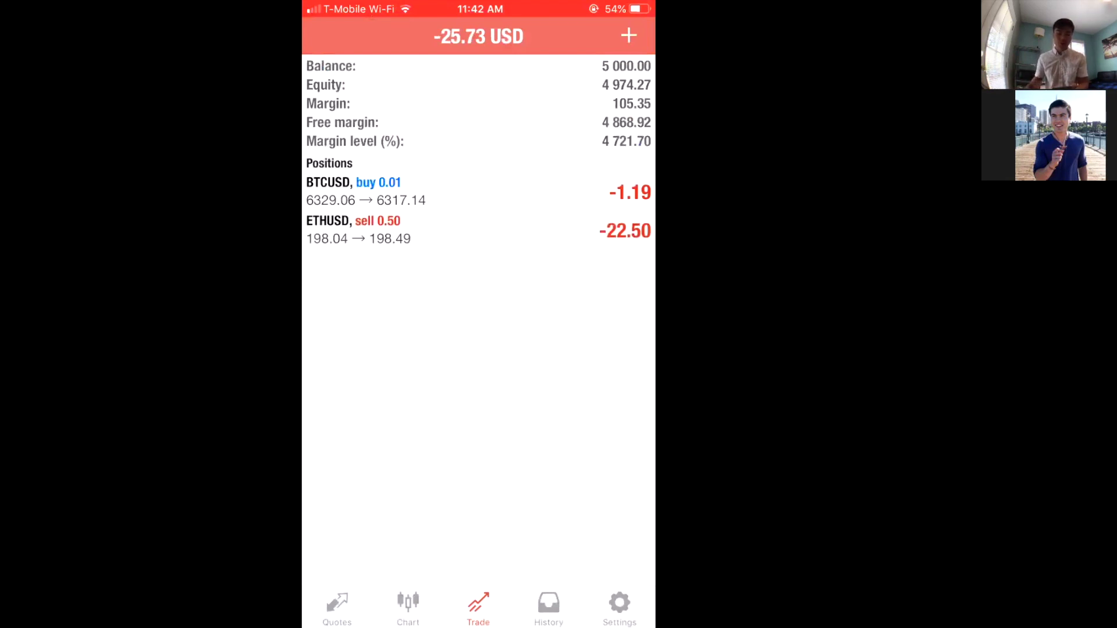
click(407, 230)
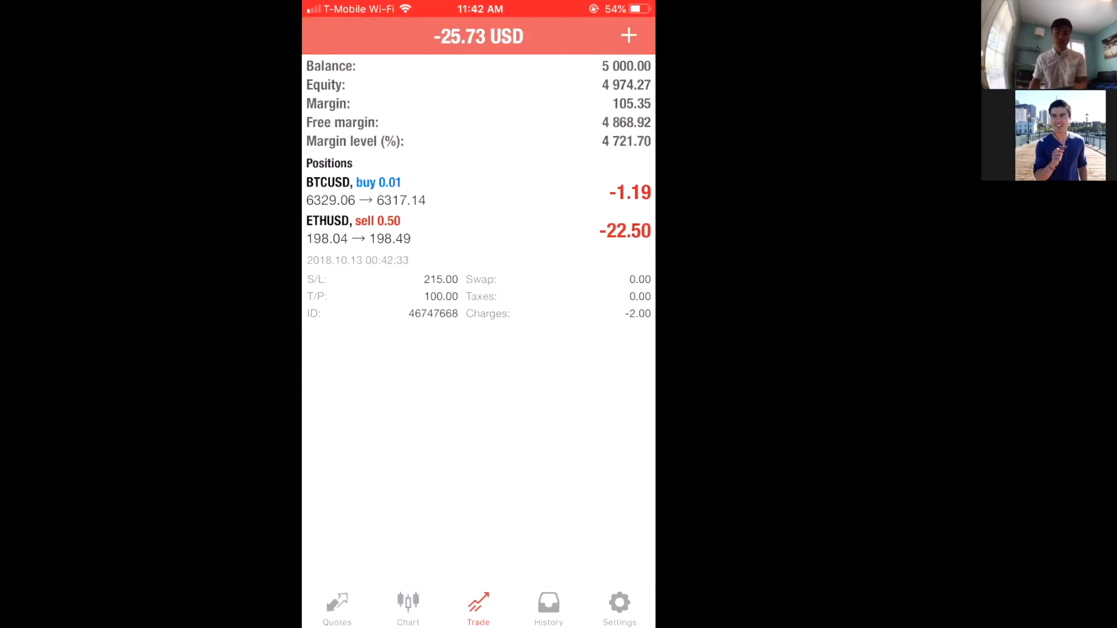
click(408, 191)
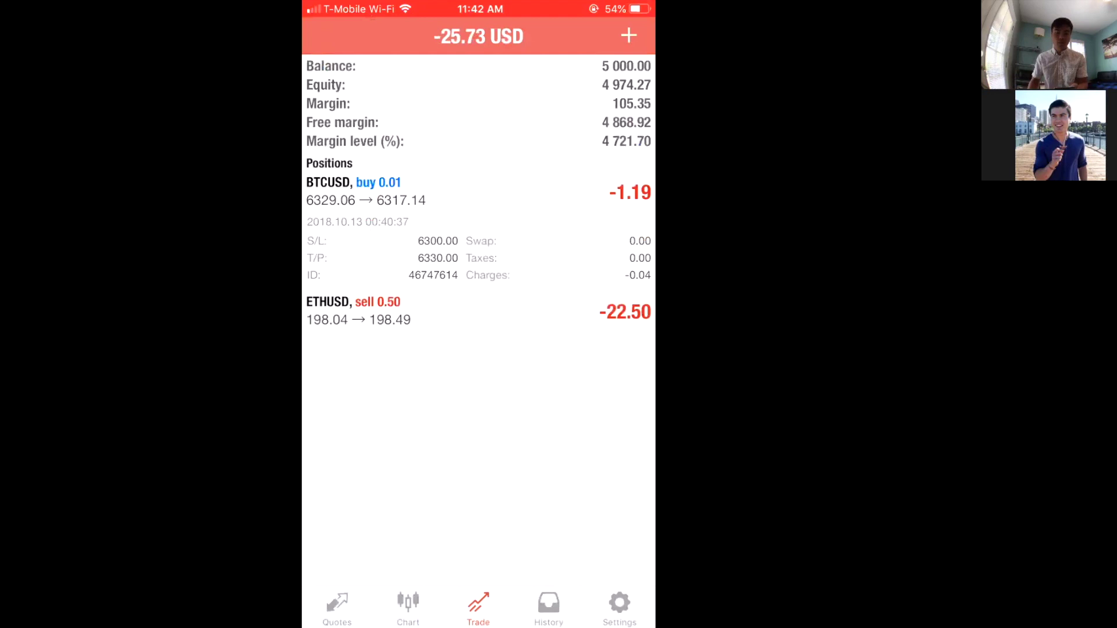
click(407, 311)
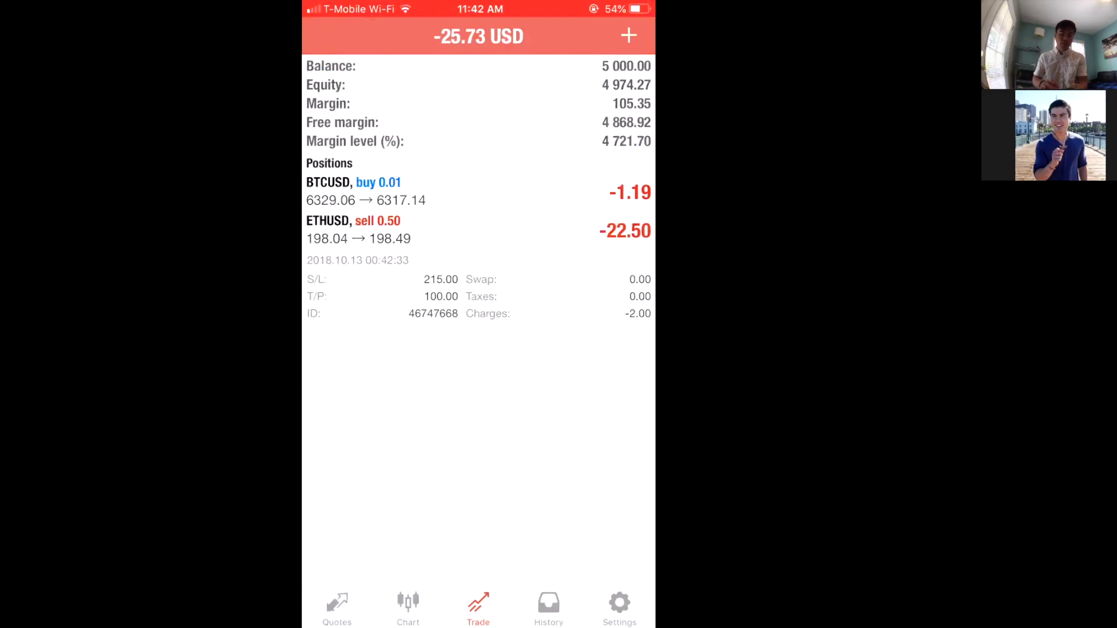
Step: Open the ETHUSD position's chart and place the crosshair on its stop loss level
click(407, 230)
click(477, 541)
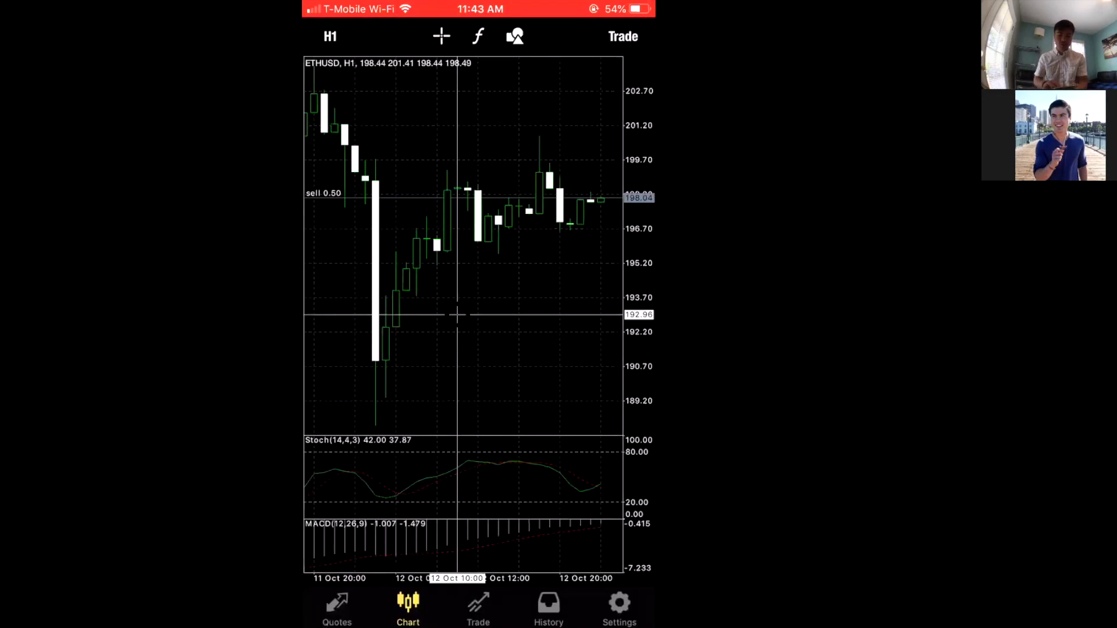
scroll(464, 244, down, 5)
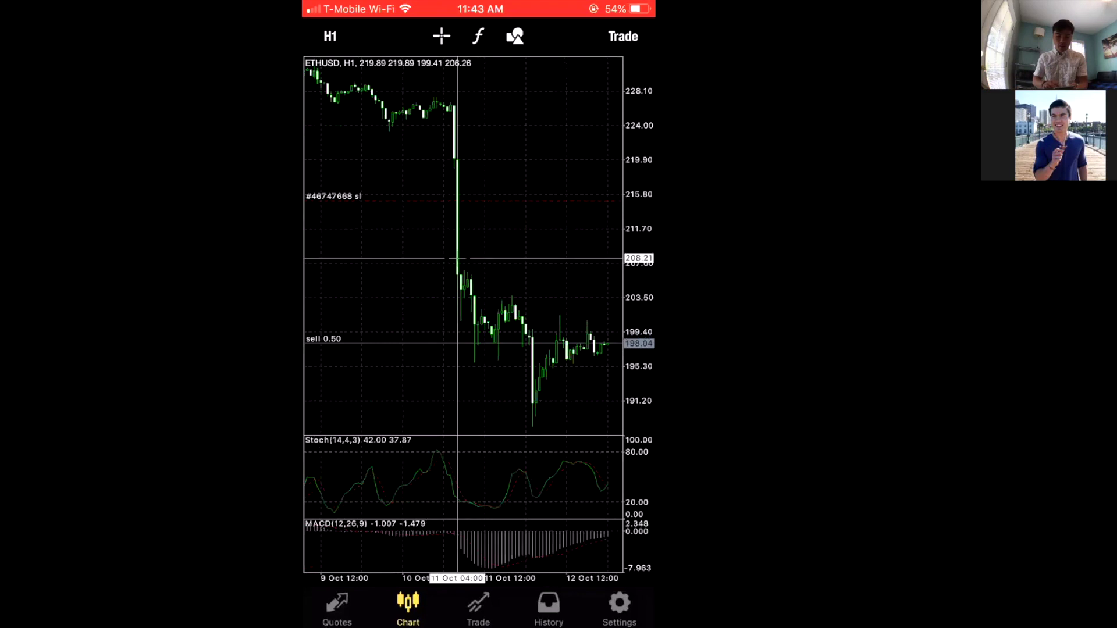
drag(457, 257, 522, 200)
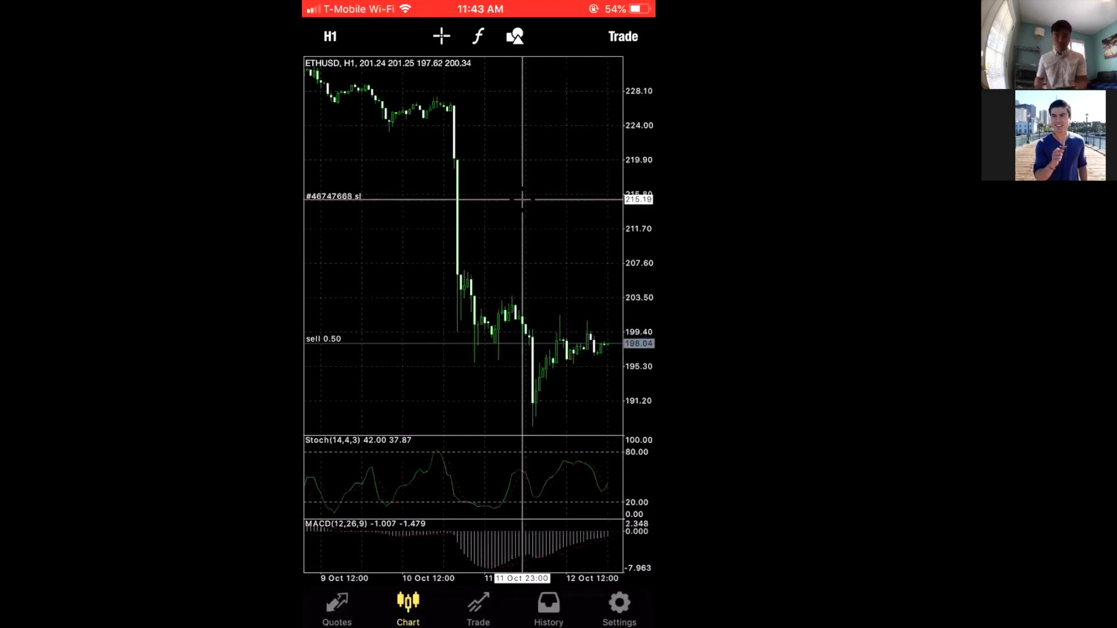
Step: Switch the ETHUSD chart to the D1 timeframe and examine its earlier price history
click(330, 36)
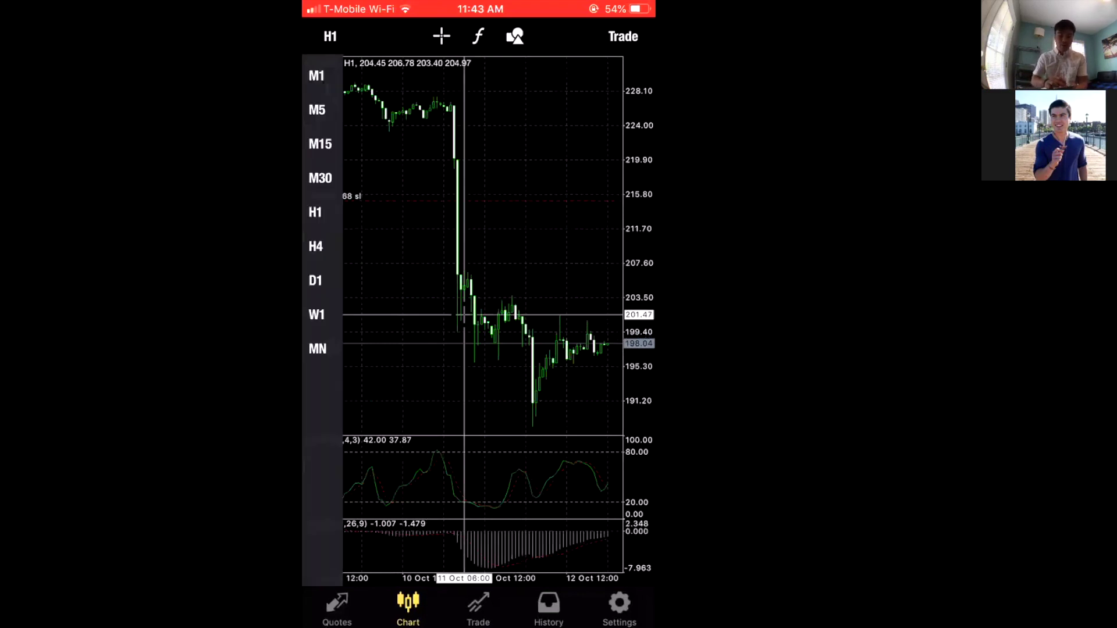
click(318, 280)
drag(465, 302, 444, 317)
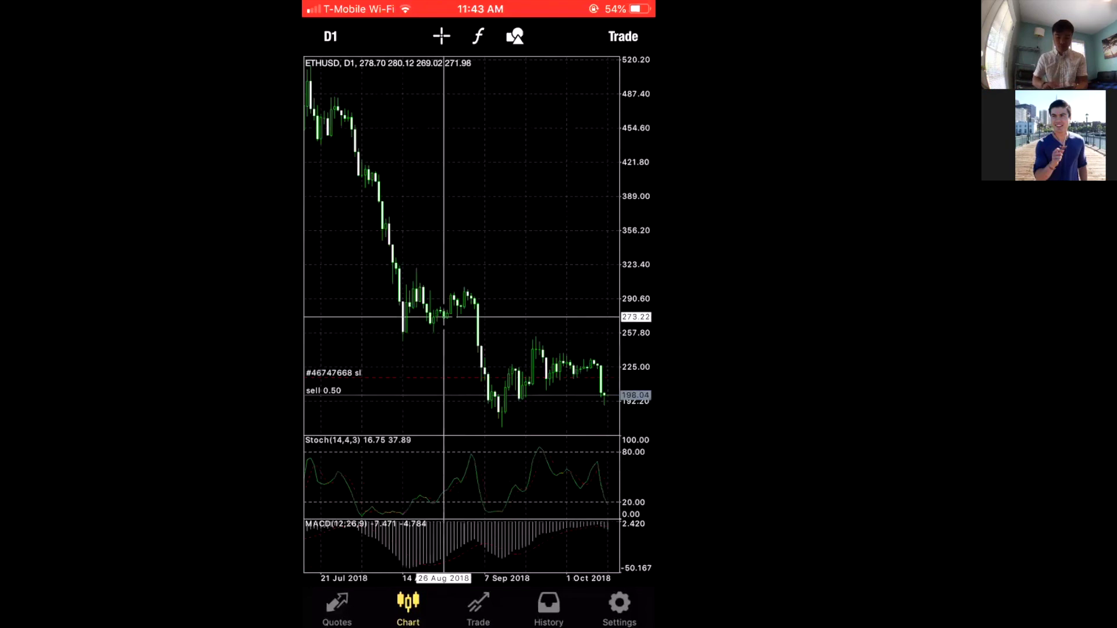
scroll(460, 244, down, 3)
scroll(446, 317, up, 3)
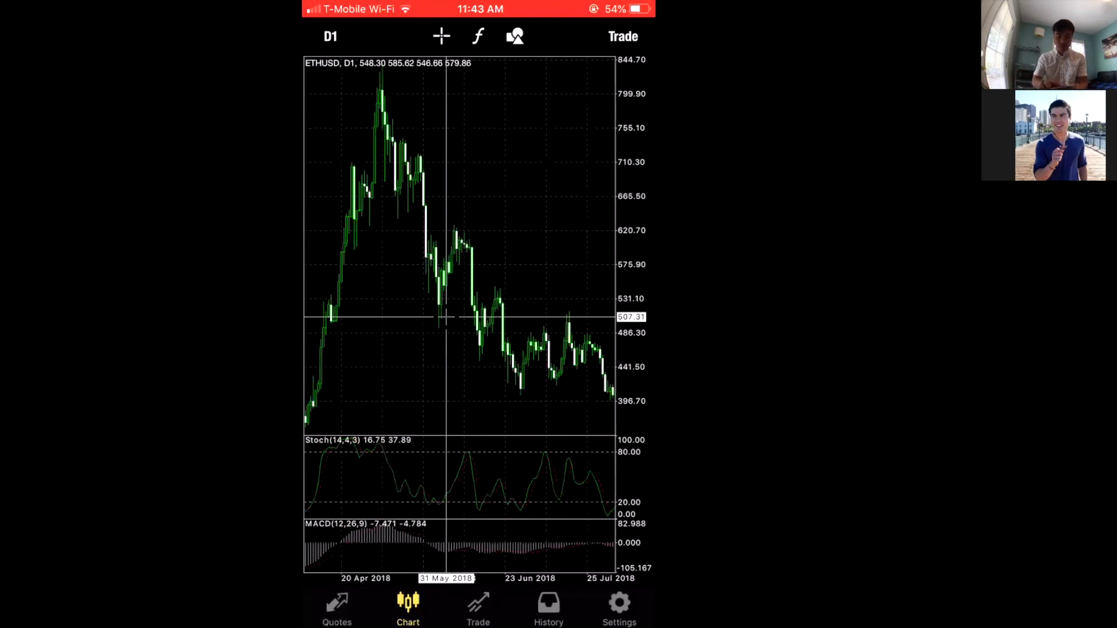
Step: Turn off the chart's crosshair, review the most recent ETHUSD candles, and return to the positions list
click(442, 36)
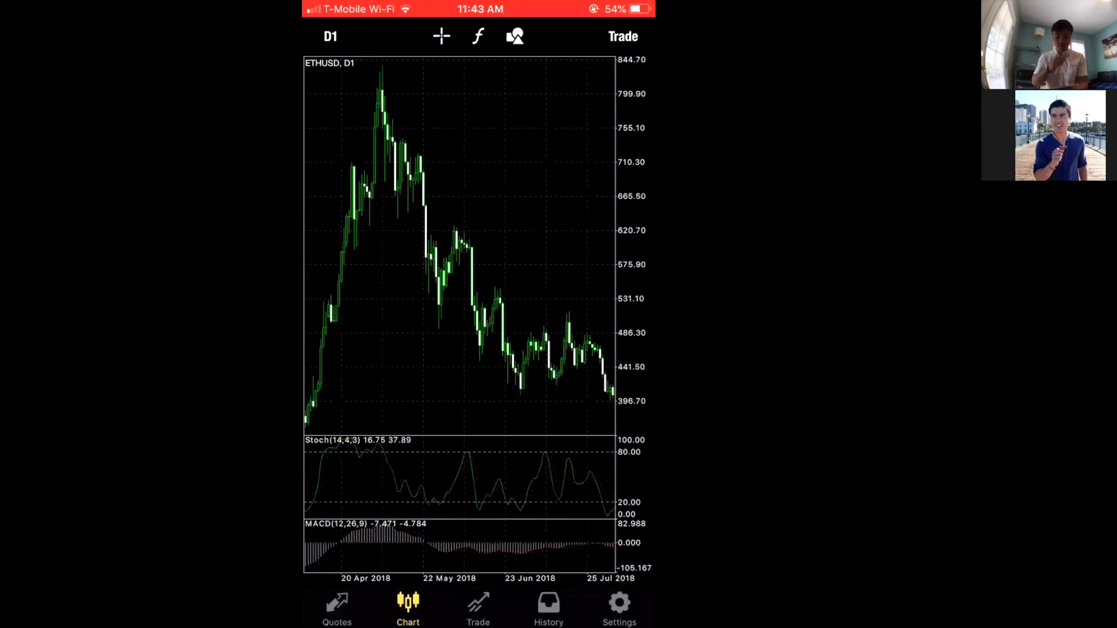
scroll(460, 245, right, 3)
scroll(460, 245, right, 10)
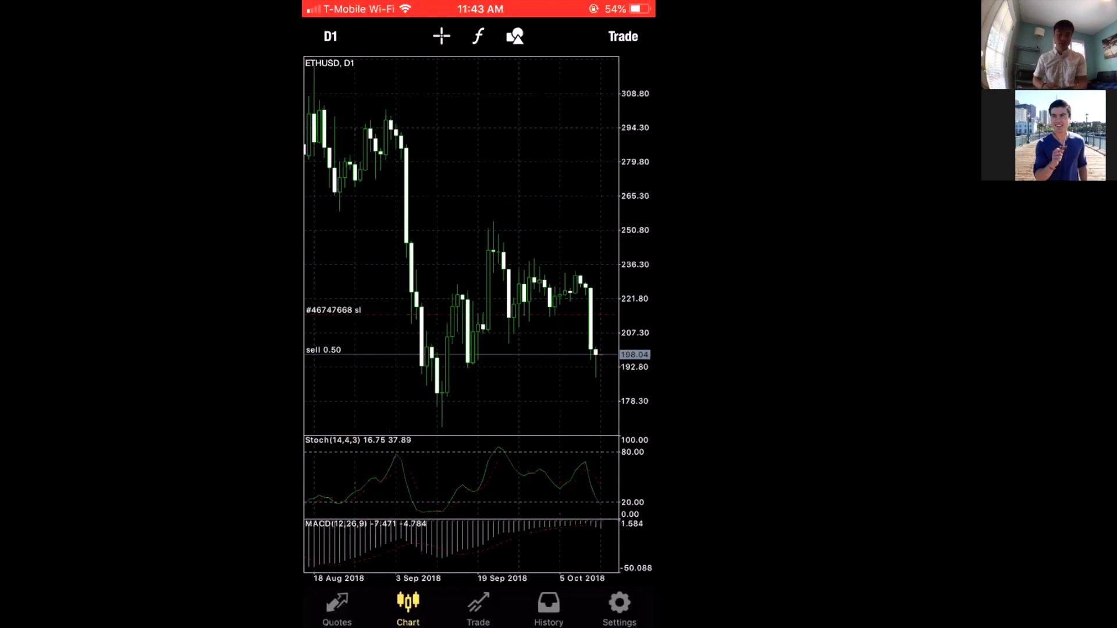
click(478, 608)
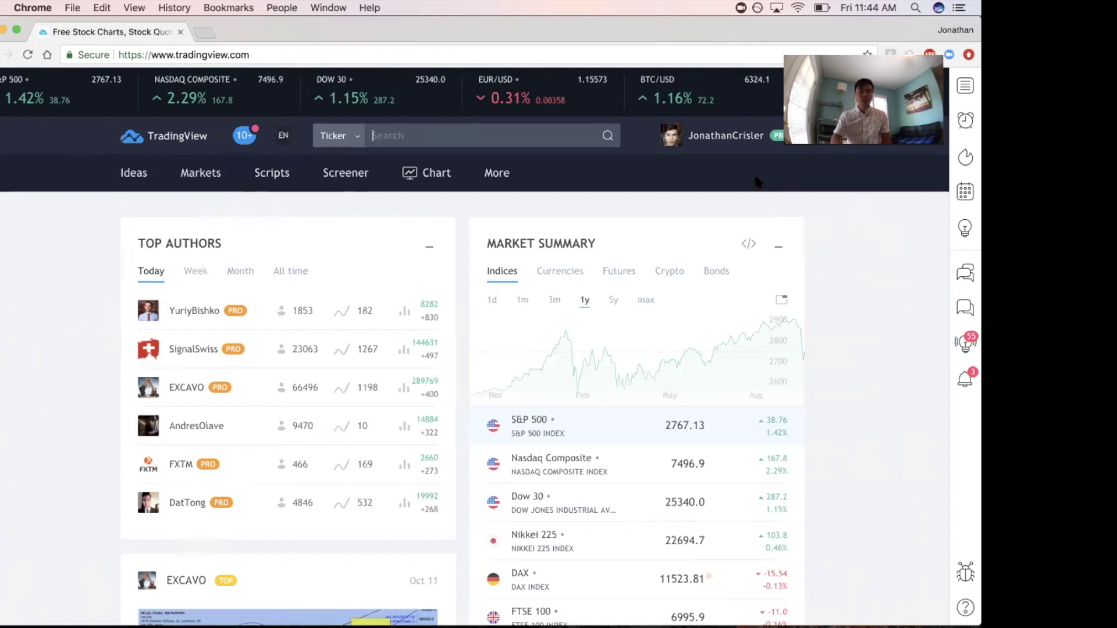
Step: Open the full chart from the TradingView home page and remove the MA and RSI indicators from EURUSD
click(428, 175)
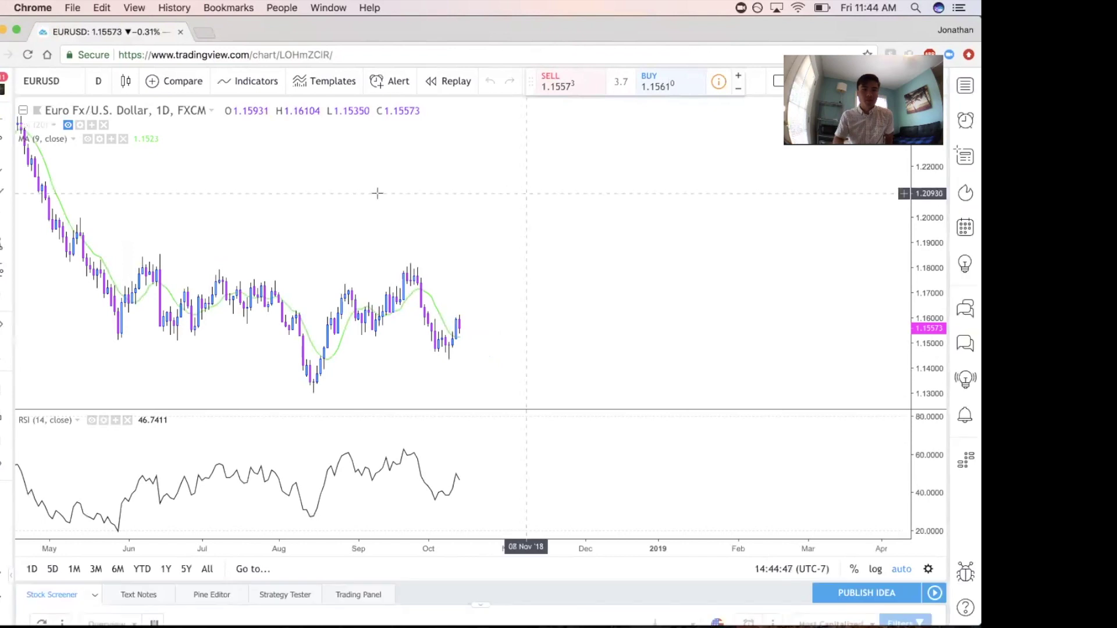
scroll(377, 193, left, 5)
click(123, 139)
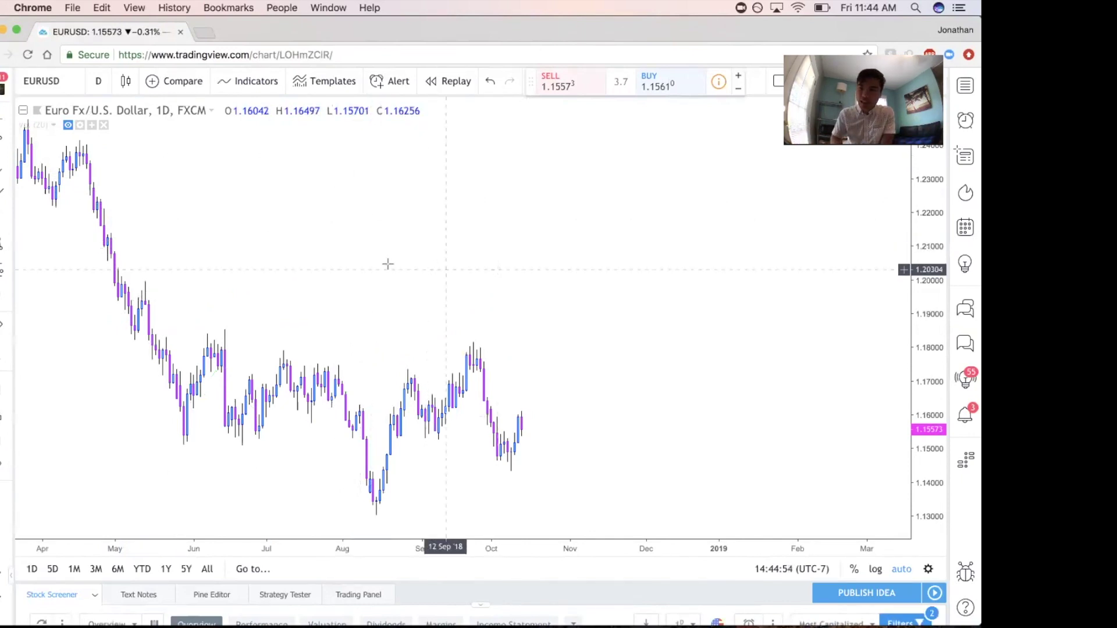
Step: Examine the daily EURUSD candles up close and compare them with the 1 hour timeframe
scroll(302, 260, up, 5)
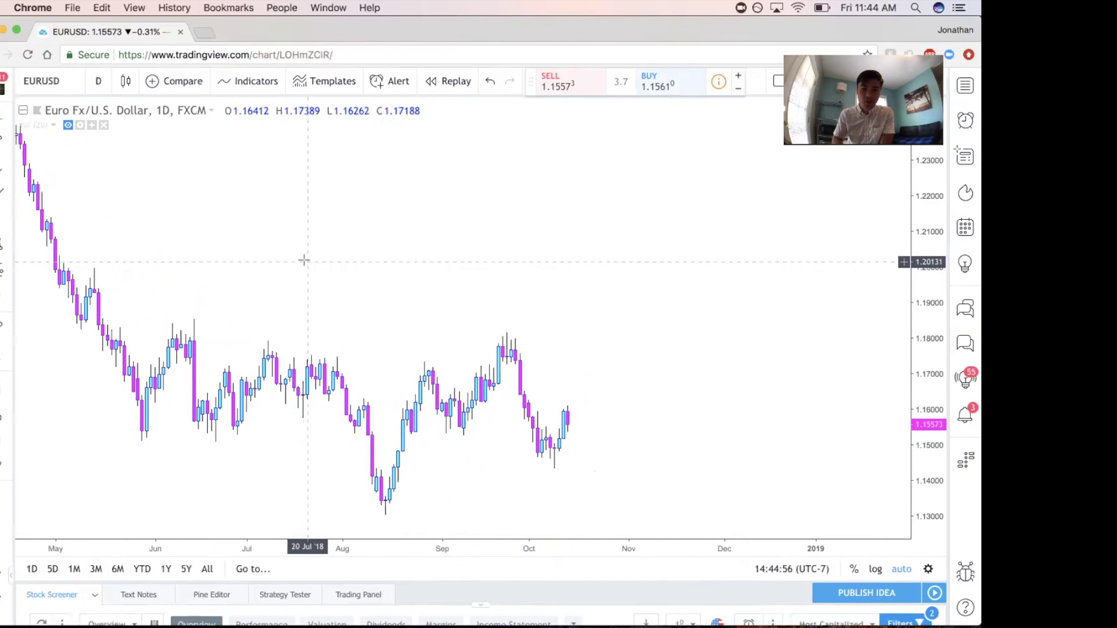
scroll(303, 260, up, 5)
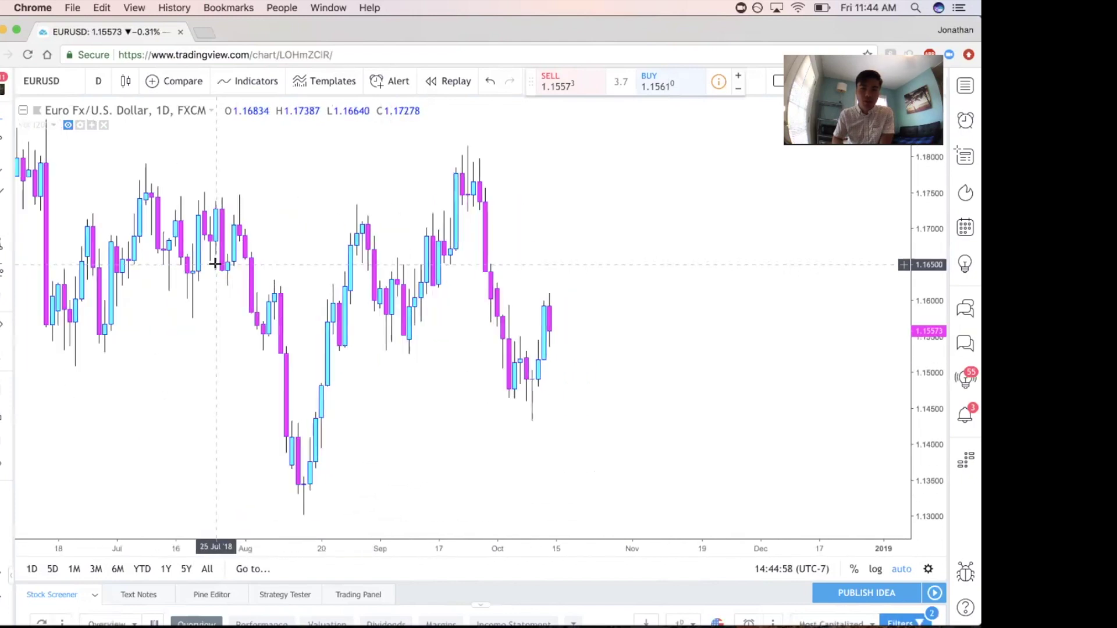
scroll(216, 263, left, 5)
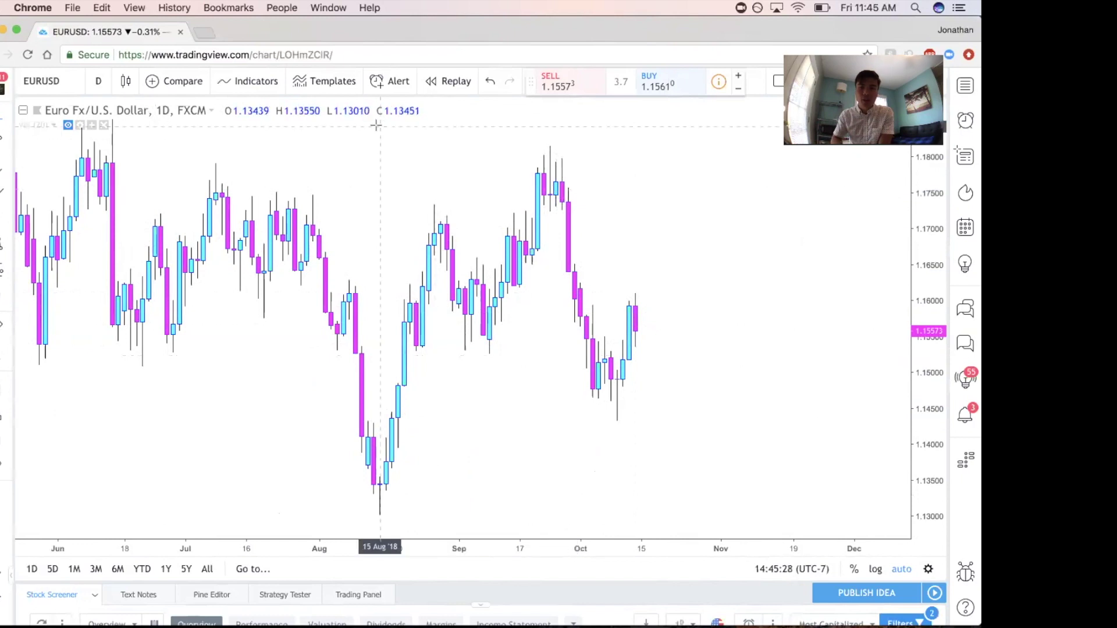
click(104, 82)
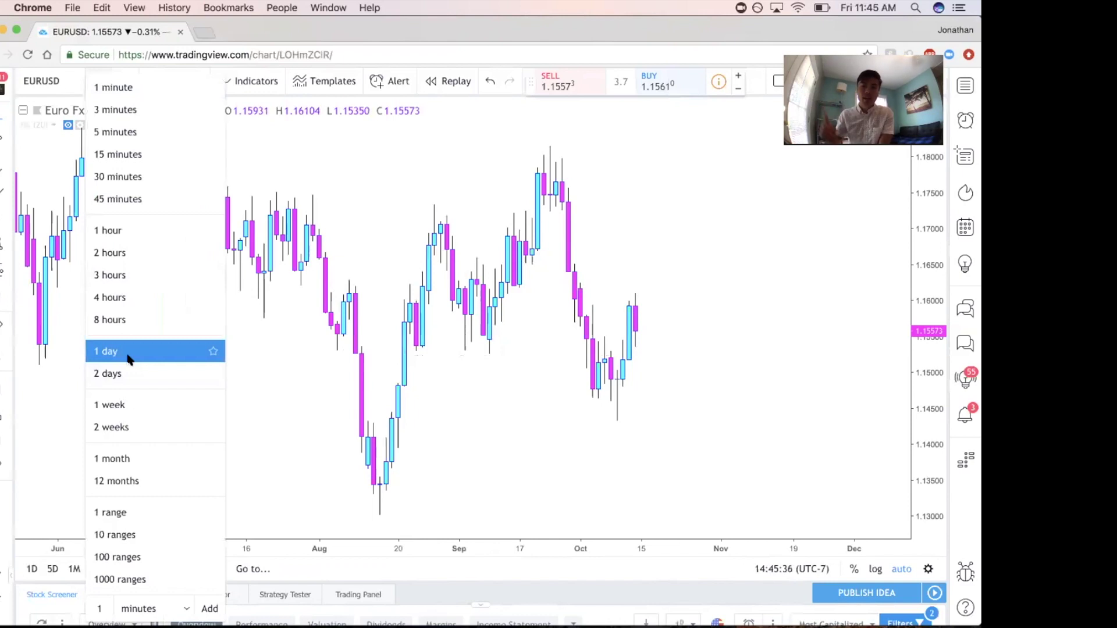
click(140, 231)
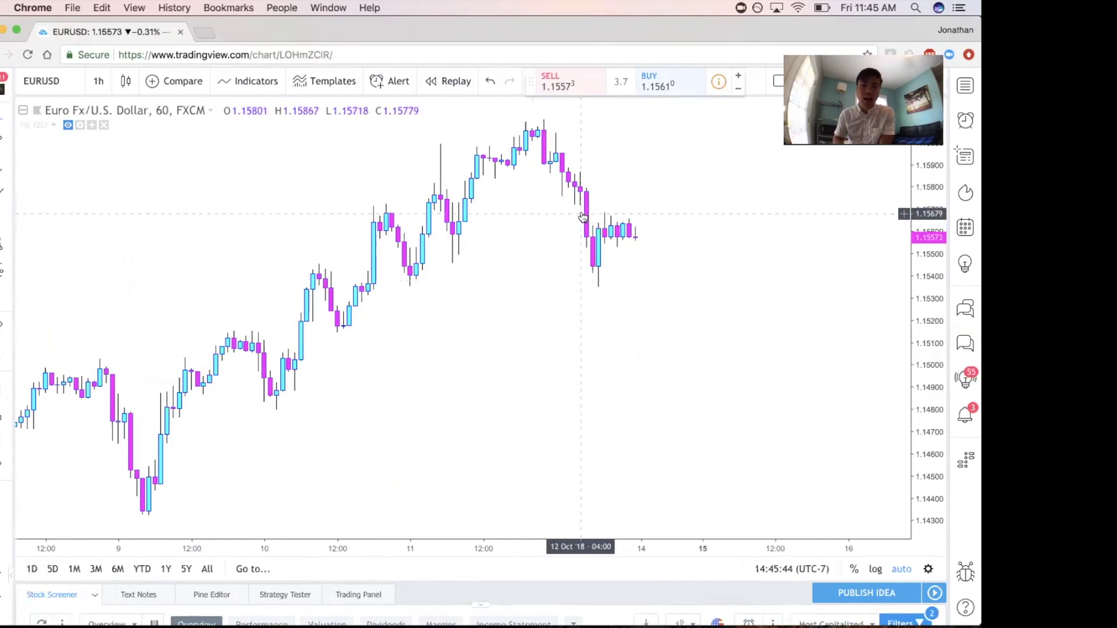
scroll(389, 326, down, 2)
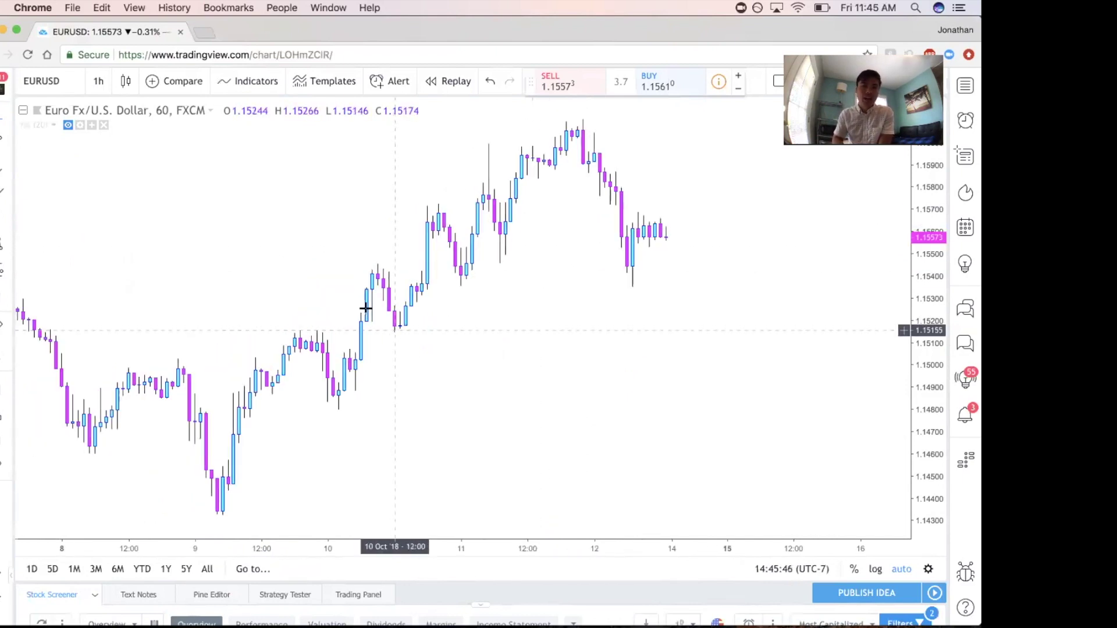
Step: Examine EURUSD on the 1 minute timeframe and return the chart to 1 day
click(101, 82)
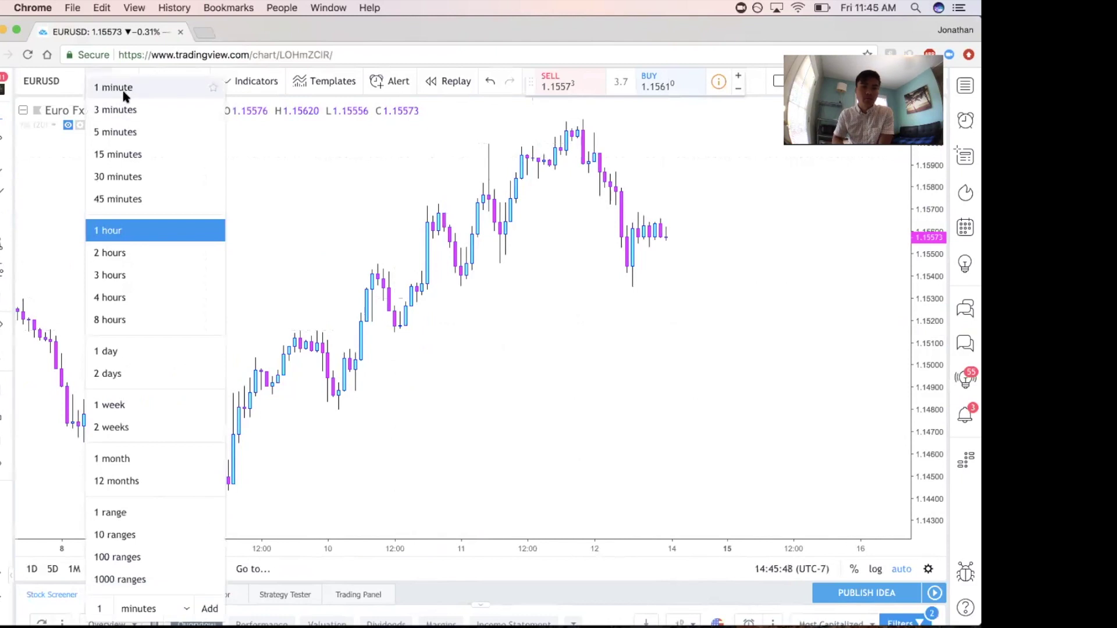
click(95, 89)
scroll(221, 277, down, 2)
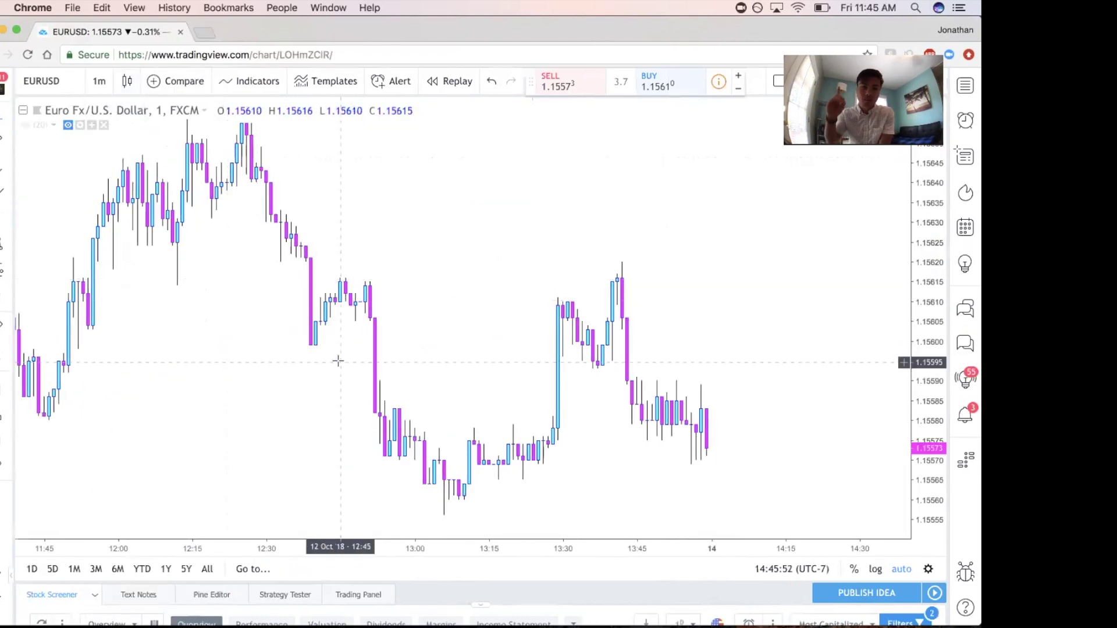
scroll(338, 361, down, 6)
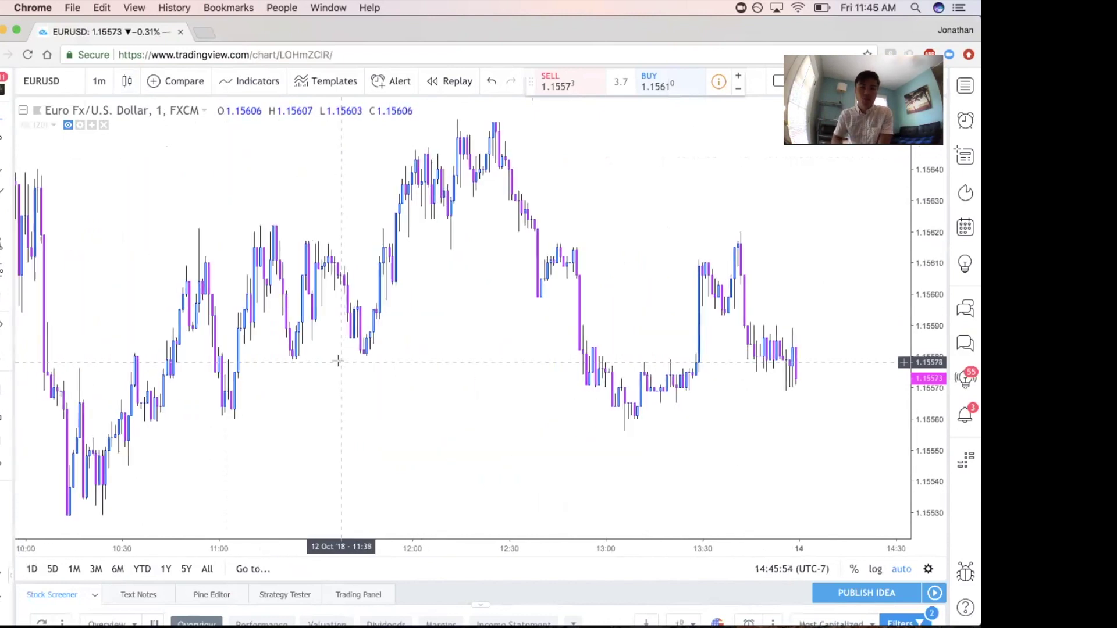
click(99, 82)
click(144, 352)
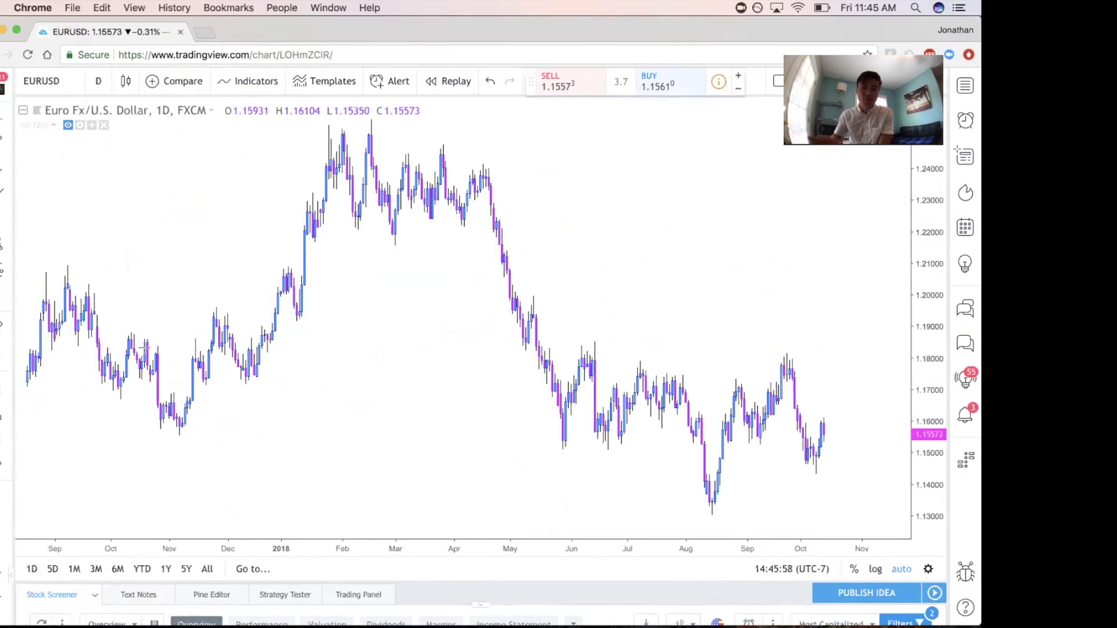
Step: Draw a horizontal line across the EURUSD chart at about 1.2202
scroll(249, 411, up, 5)
scroll(352, 312, up, 4)
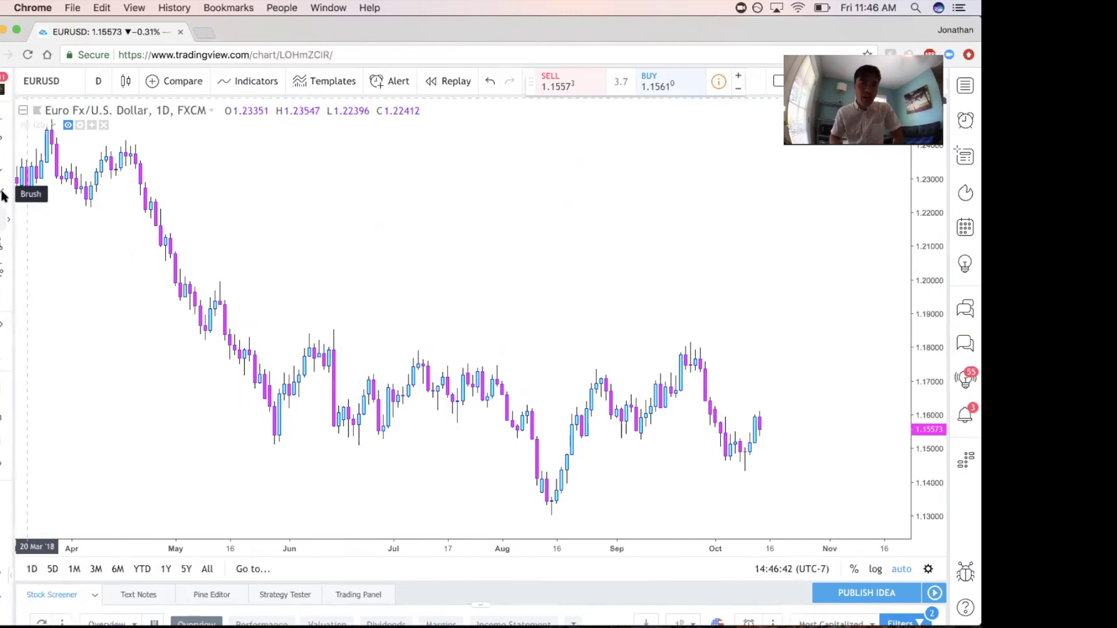
click(6, 145)
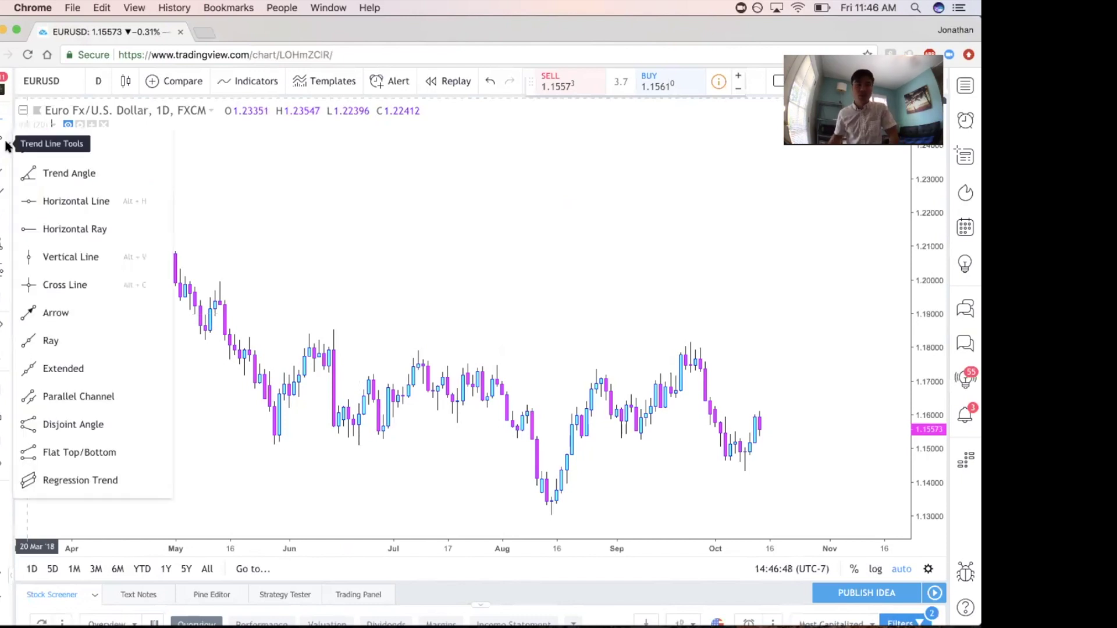
click(43, 202)
click(104, 211)
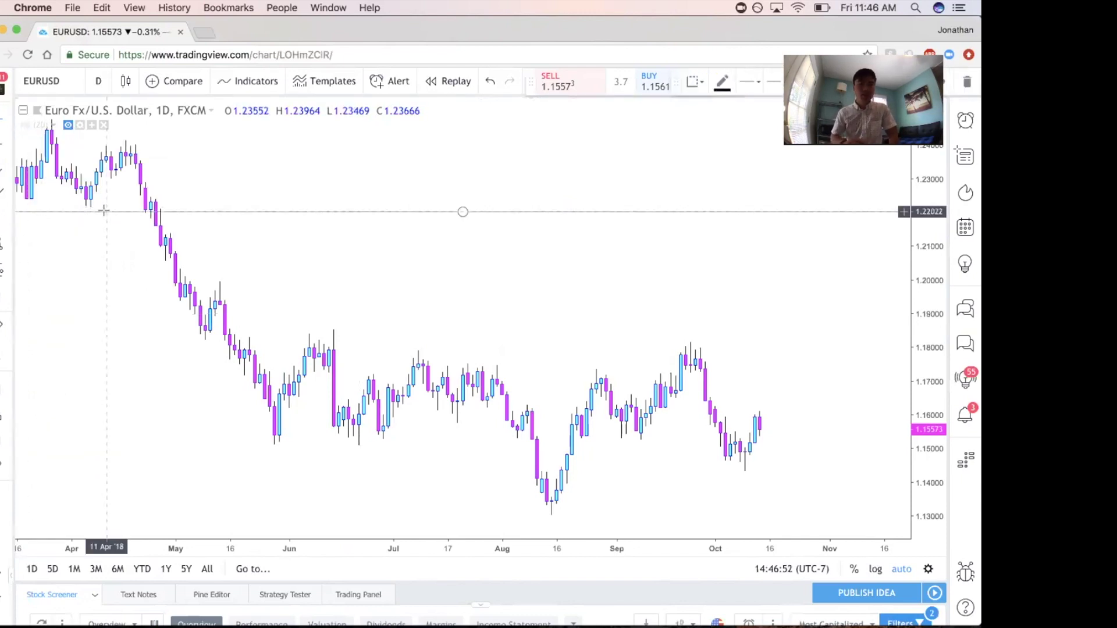
Step: Draw a trend line beneath the recent lows, from about 1.1312 on 14 Aug '18 to about 1.1451 on 19 Oct '18
click(7, 144)
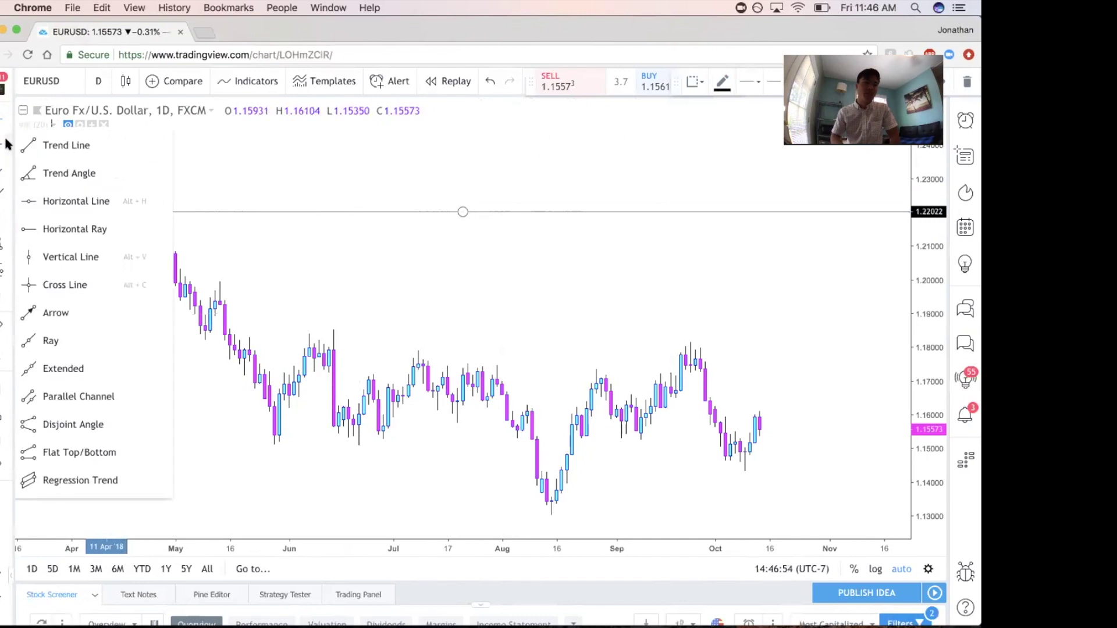
click(46, 145)
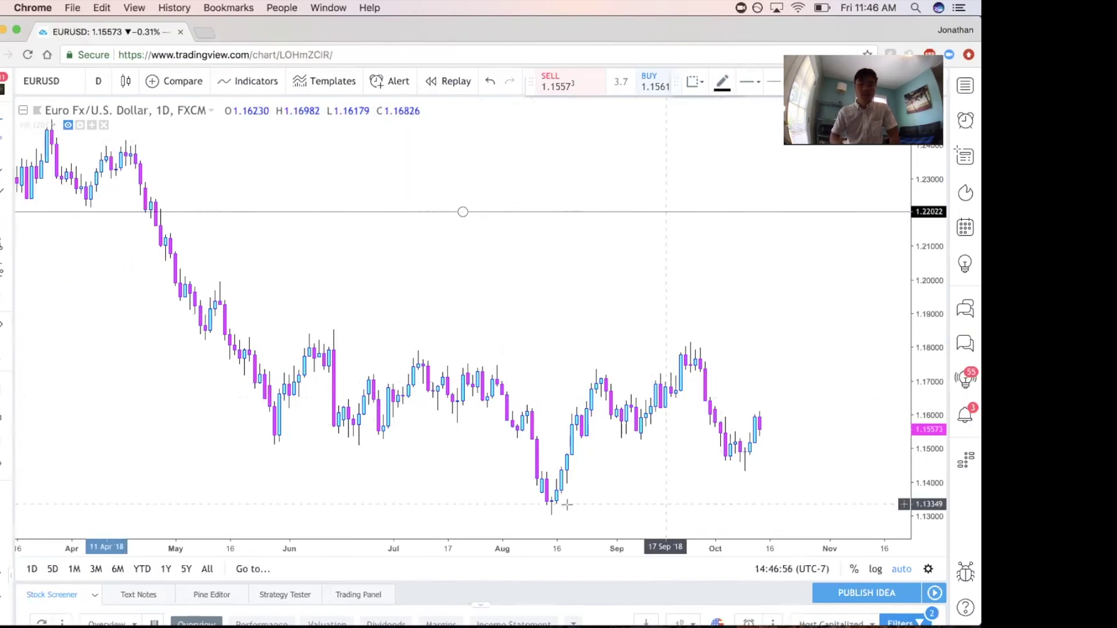
click(547, 512)
click(785, 465)
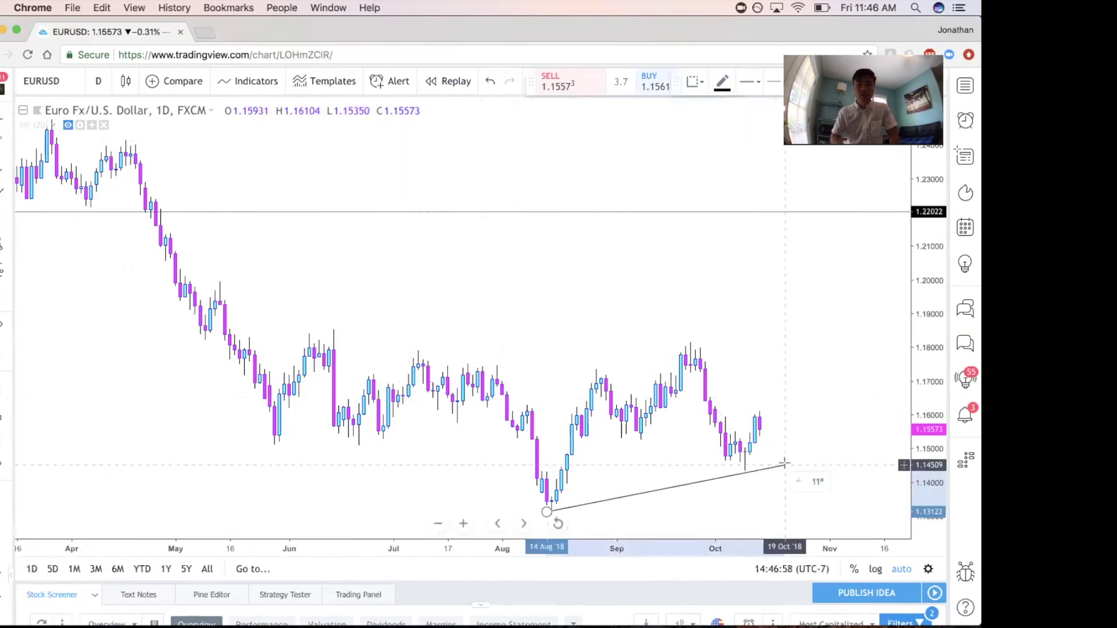
click(754, 315)
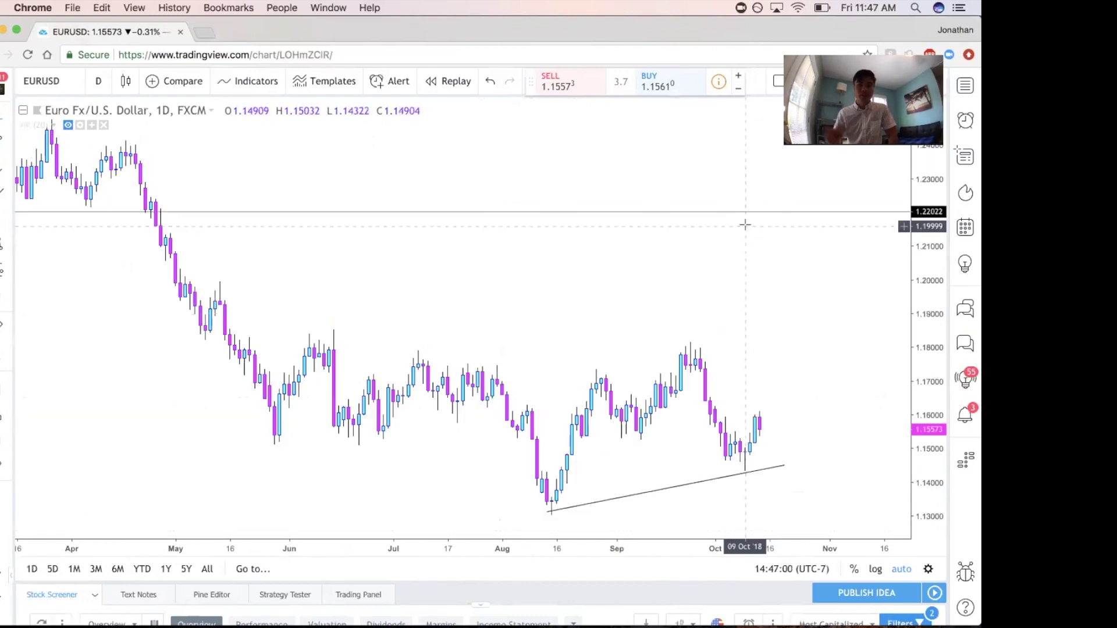
Step: Look through the pitchfork and Fib tools, and draw a rectangle from about 1.1958 to 1.1871, ending around 03 May '18
click(8, 170)
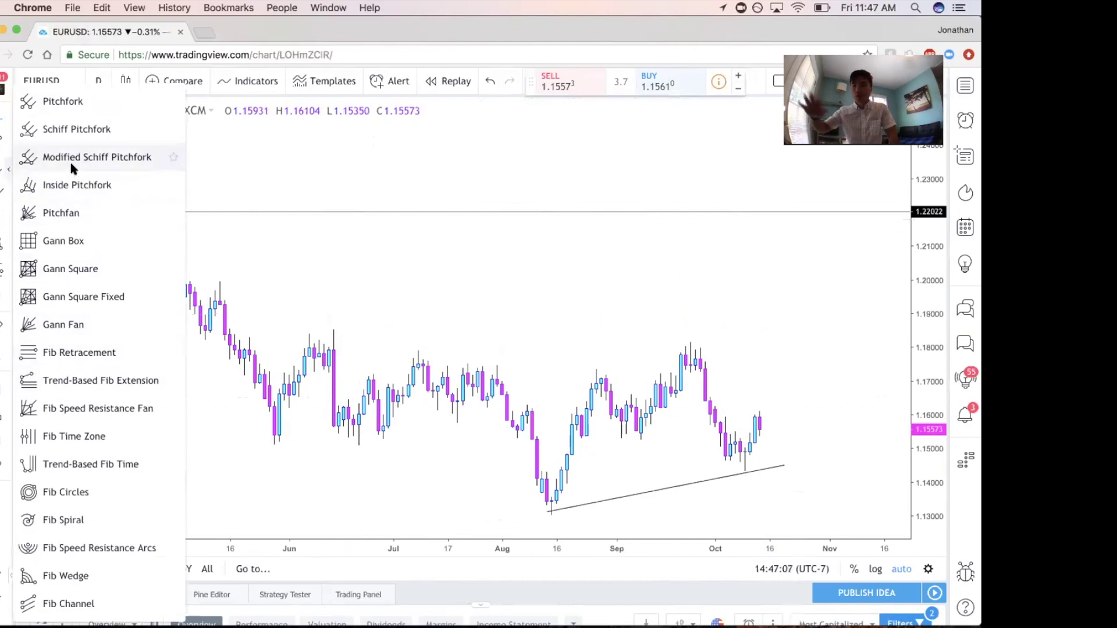
click(15, 195)
click(60, 223)
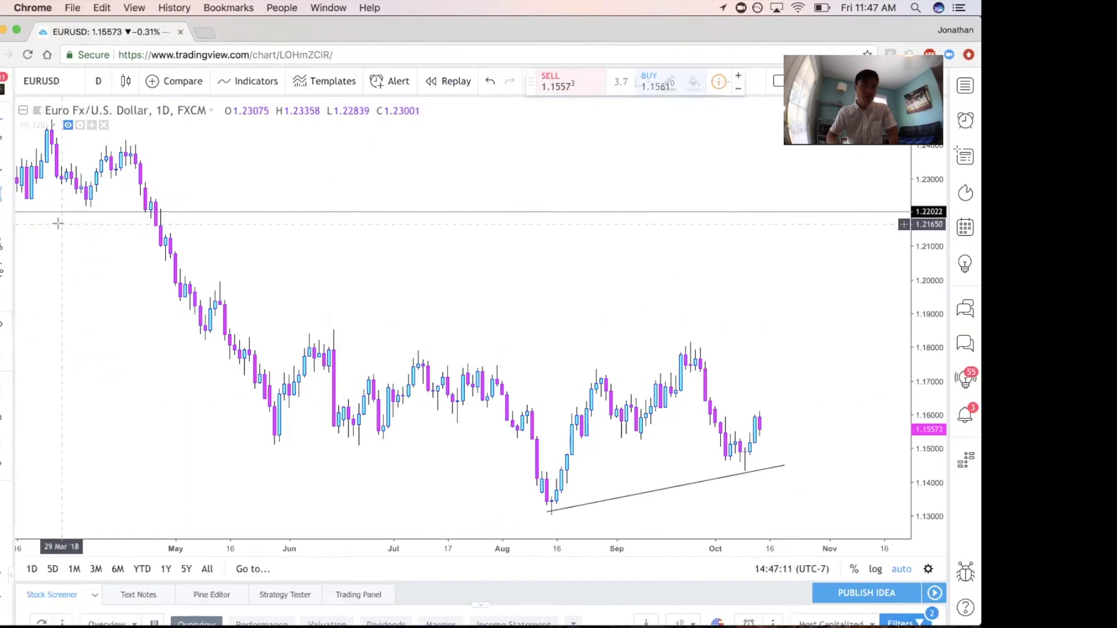
drag(91, 294, 185, 323)
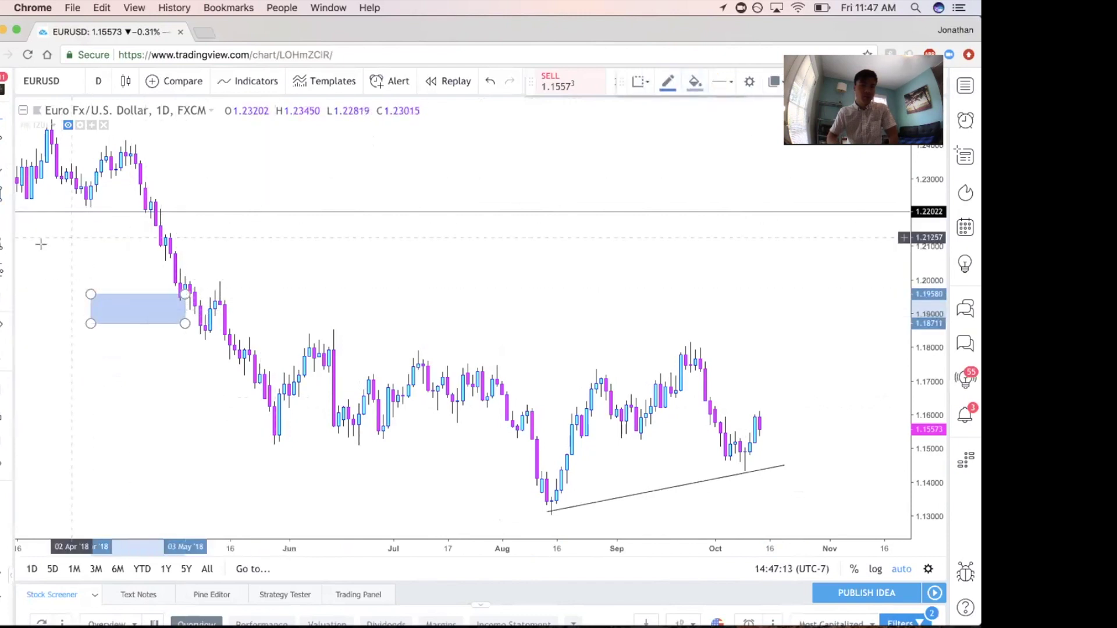
Step: Draw an XABCD pattern with its five points above and on the July candles
click(364, 270)
click(398, 366)
click(409, 342)
click(434, 362)
click(468, 278)
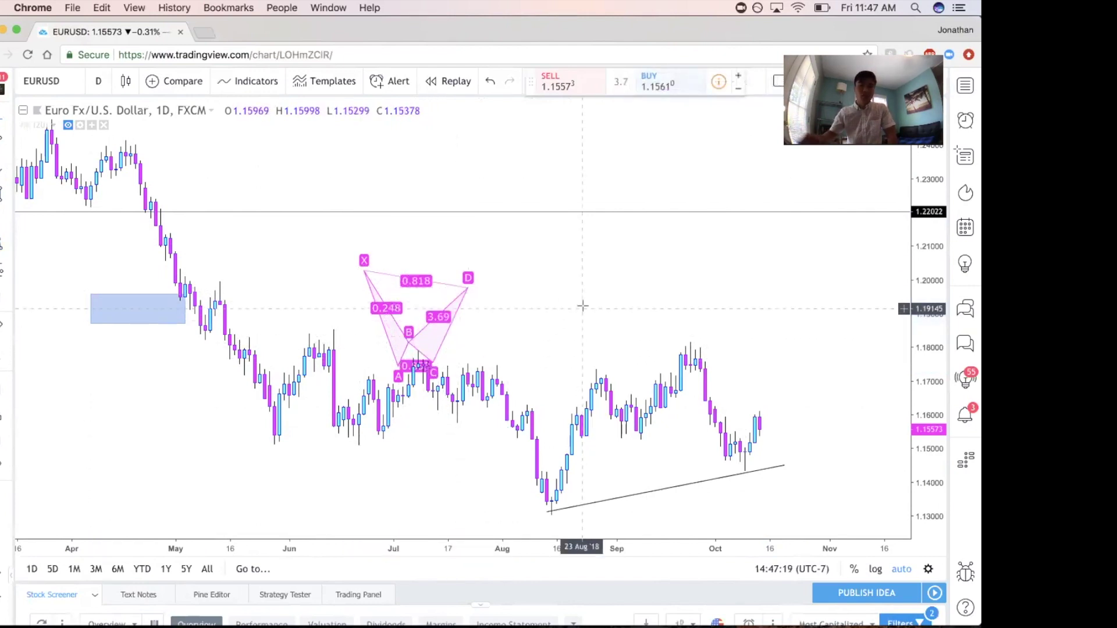
Step: Check the text and annotation tools, and remove all drawings from the chart
click(7, 223)
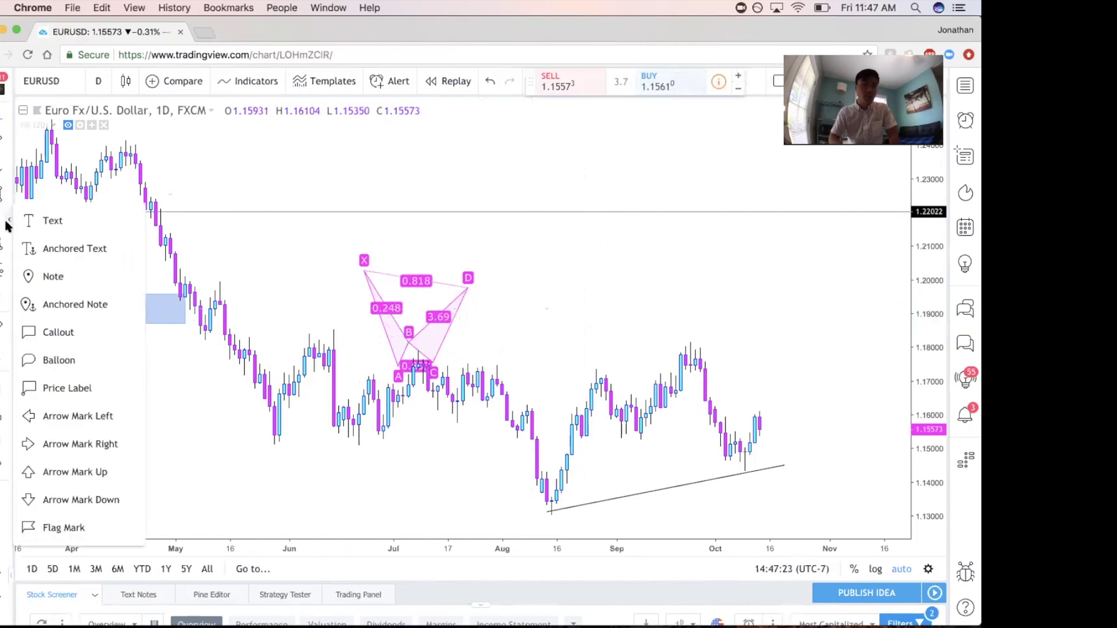
click(6, 224)
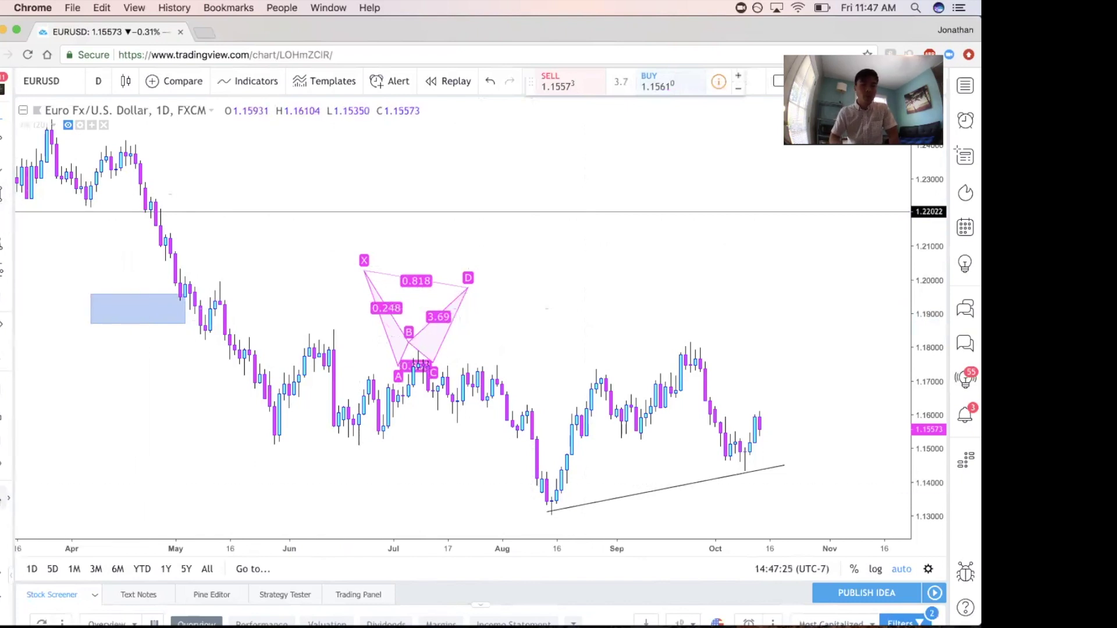
click(5, 498)
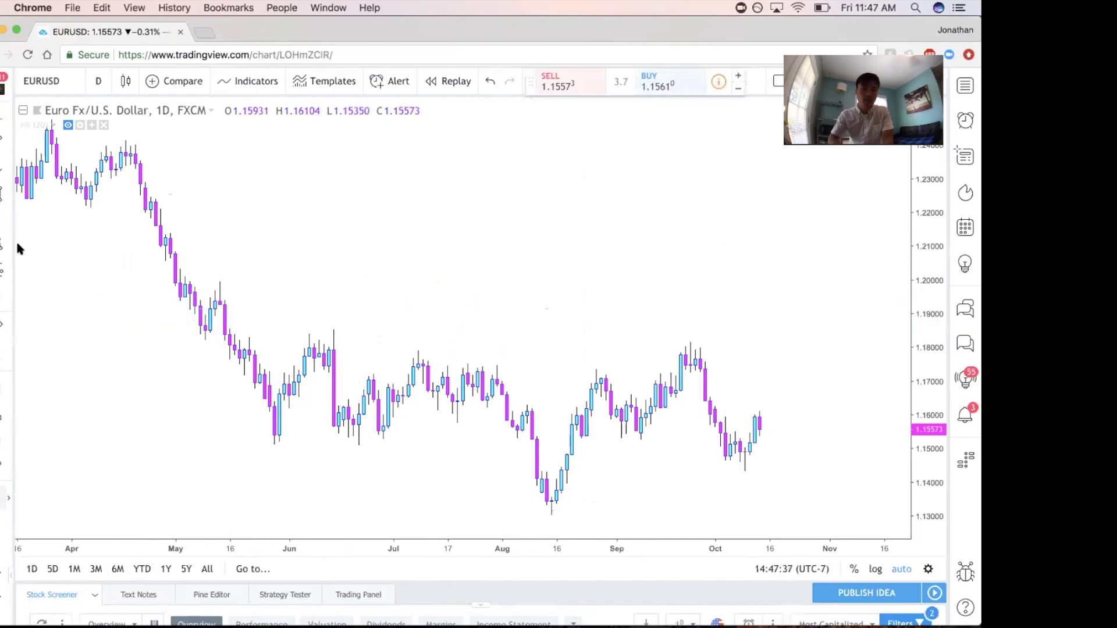
Step: Search the indicators for "moving average" and add the built-in Moving Average to the EURUSD chart
click(265, 82)
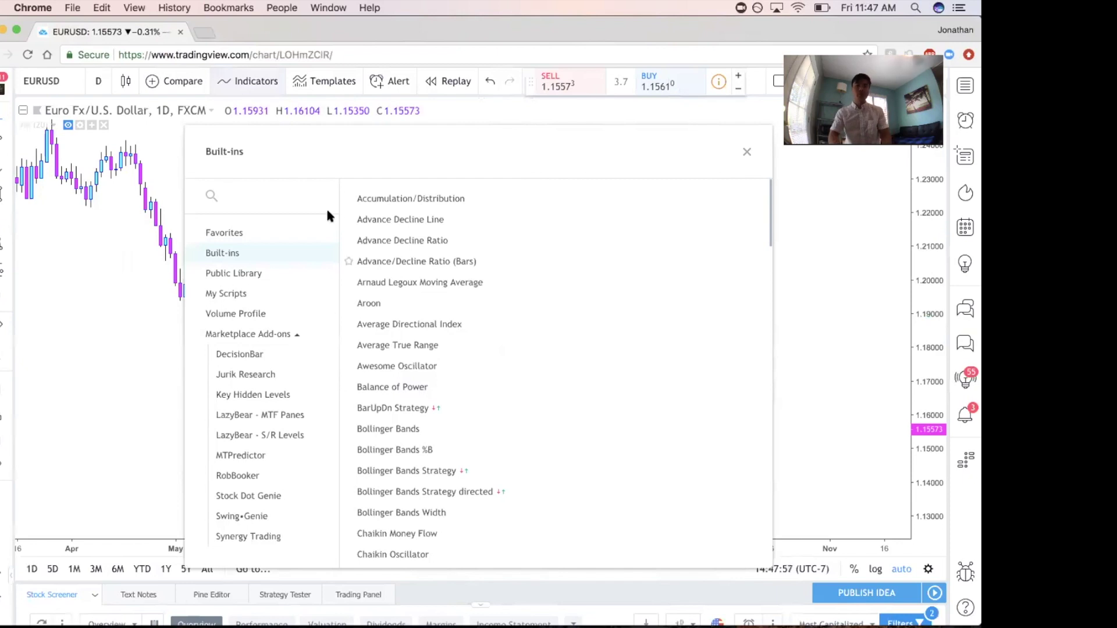
click(283, 194)
text(moving)
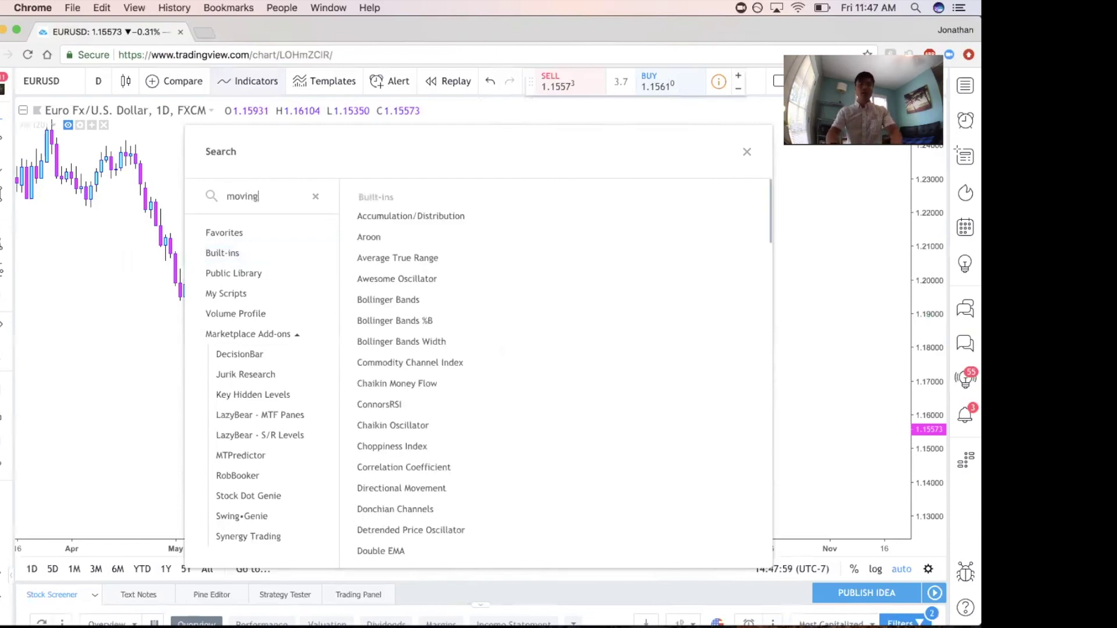
text( average)
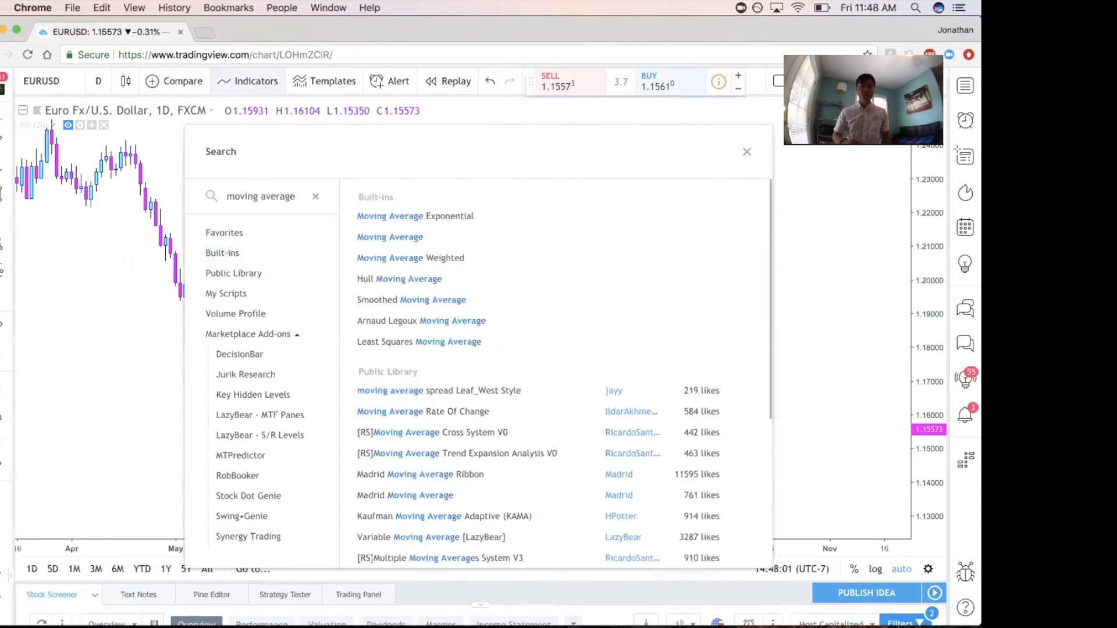
click(394, 234)
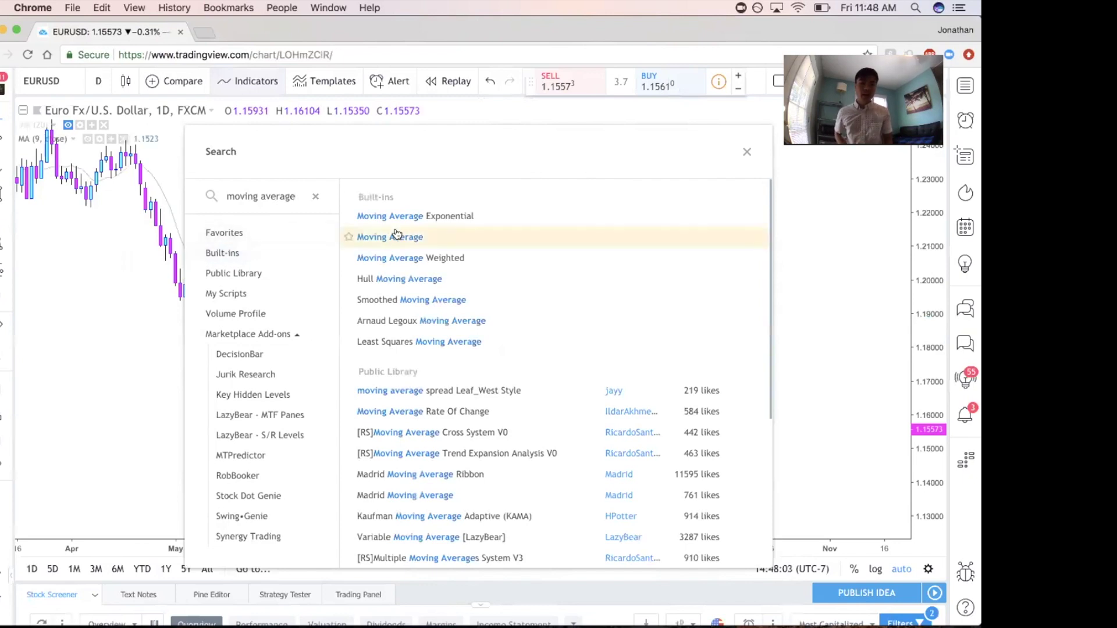
click(747, 152)
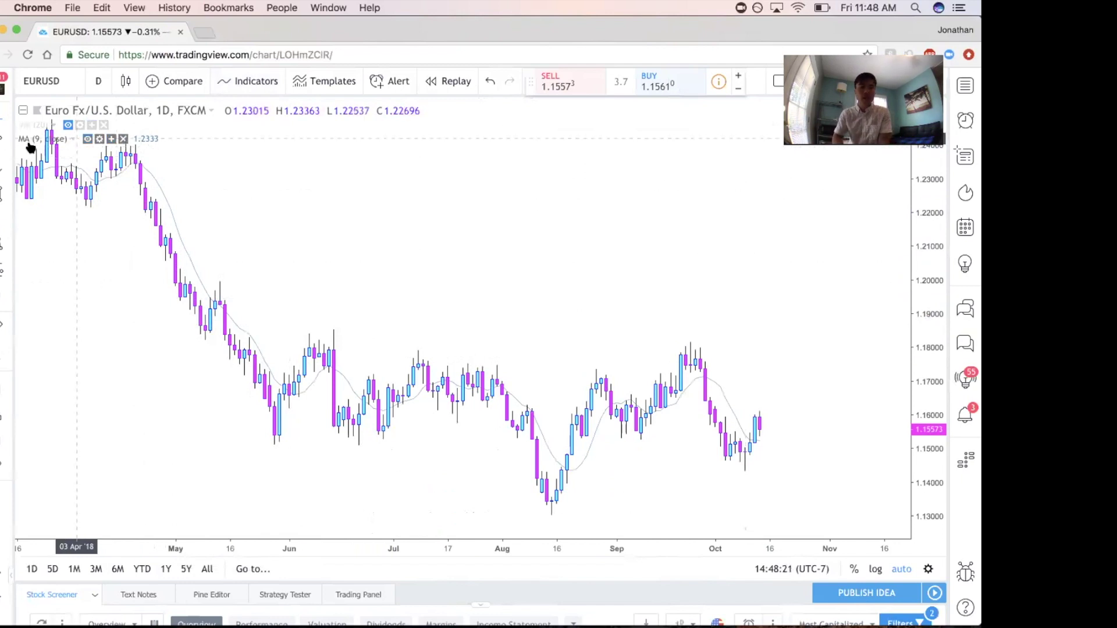
Step: Change the moving average line's color to magenta and make the line thicker
click(100, 140)
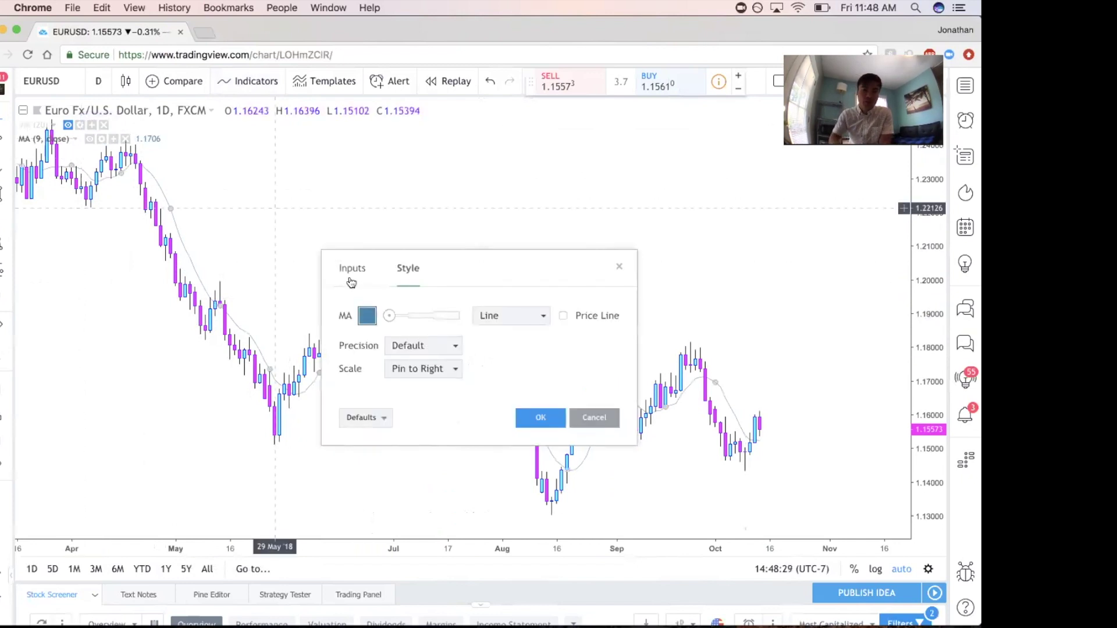
click(367, 315)
click(480, 351)
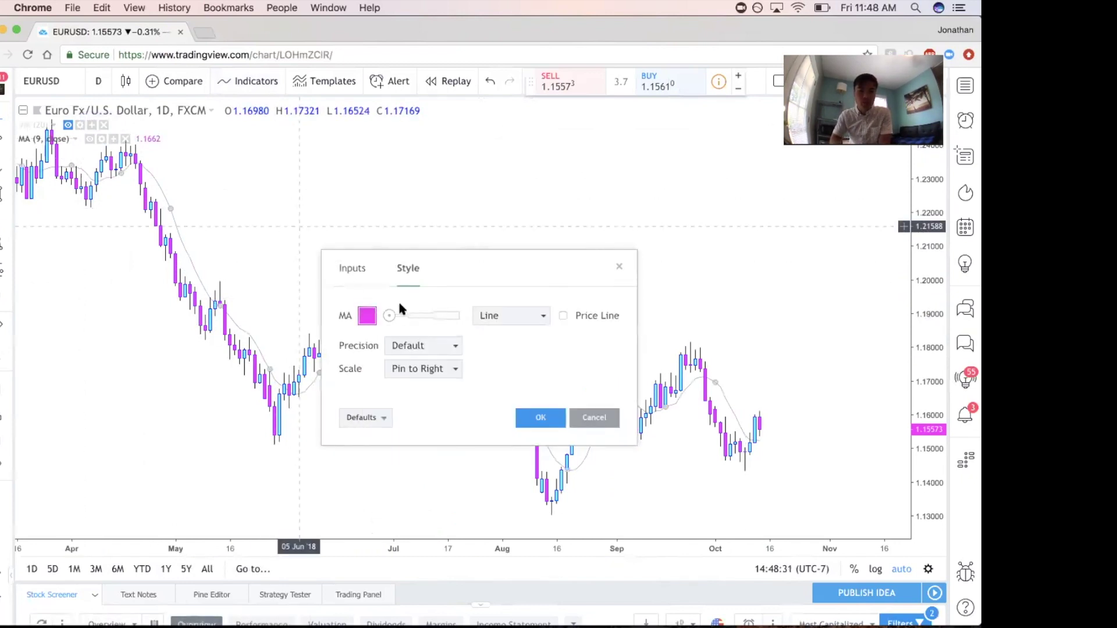
drag(390, 315, 440, 315)
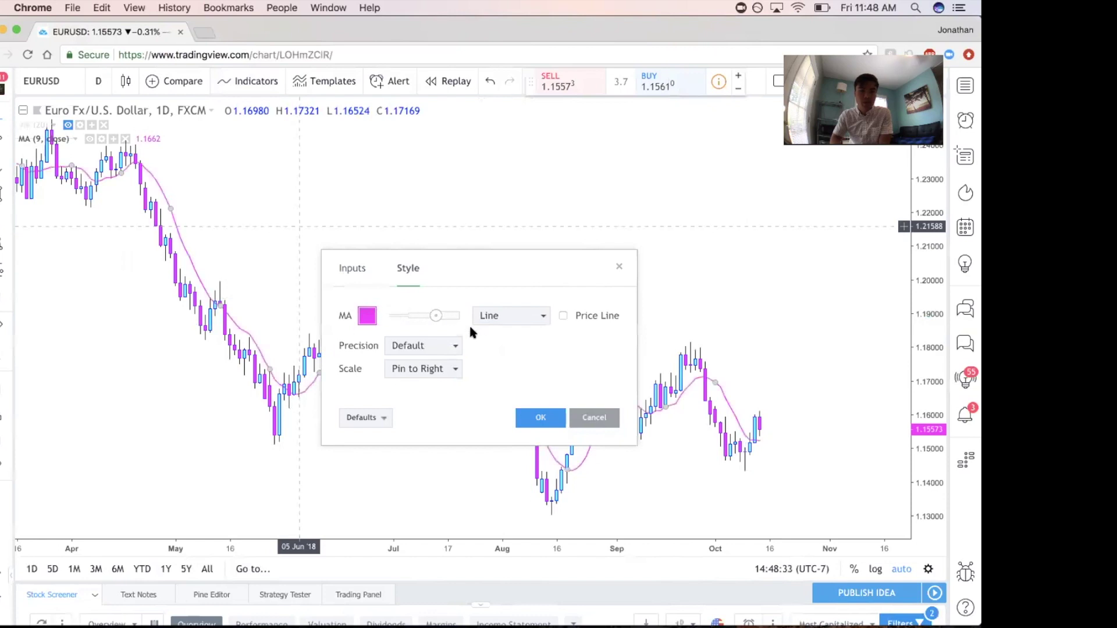
Step: Preview the moving average as a Histogram, set its plot type back to Line, and apply the style
click(512, 313)
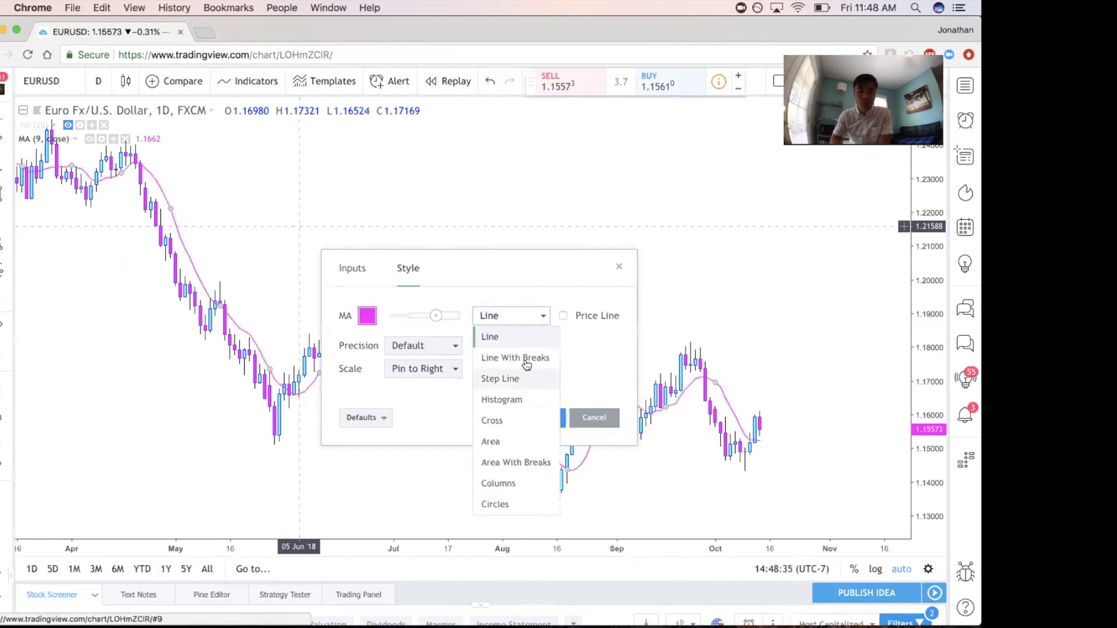
click(500, 399)
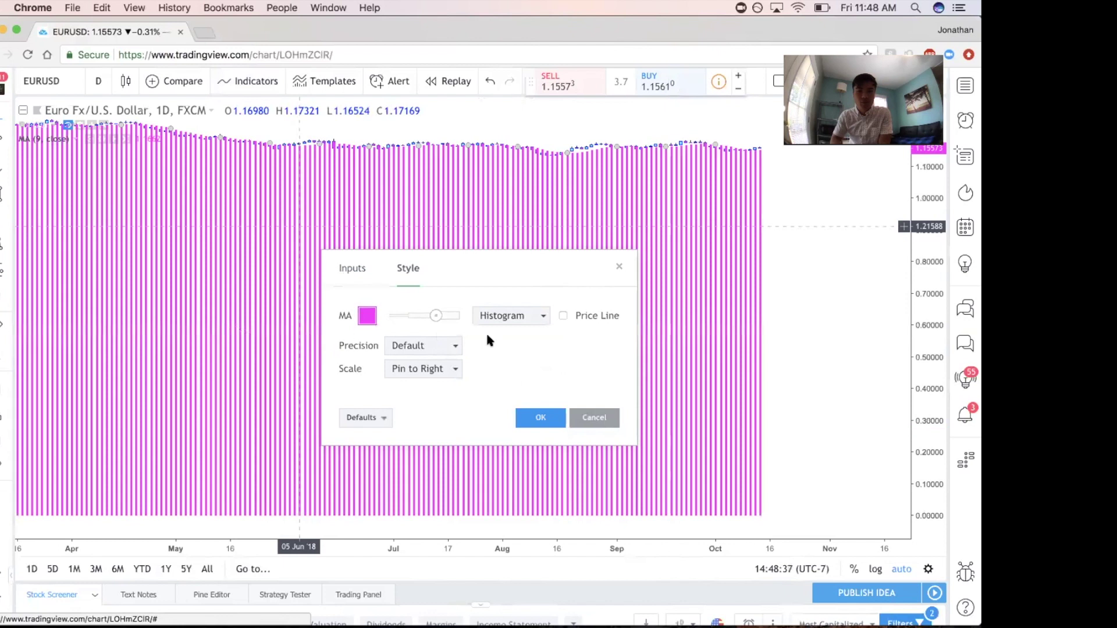
click(524, 314)
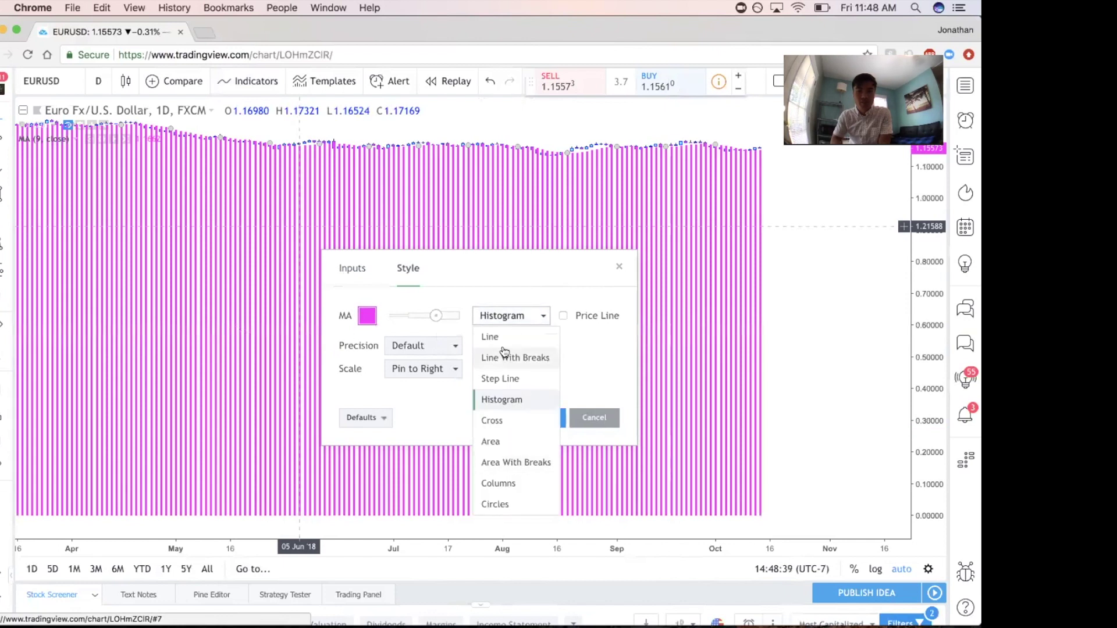
click(508, 332)
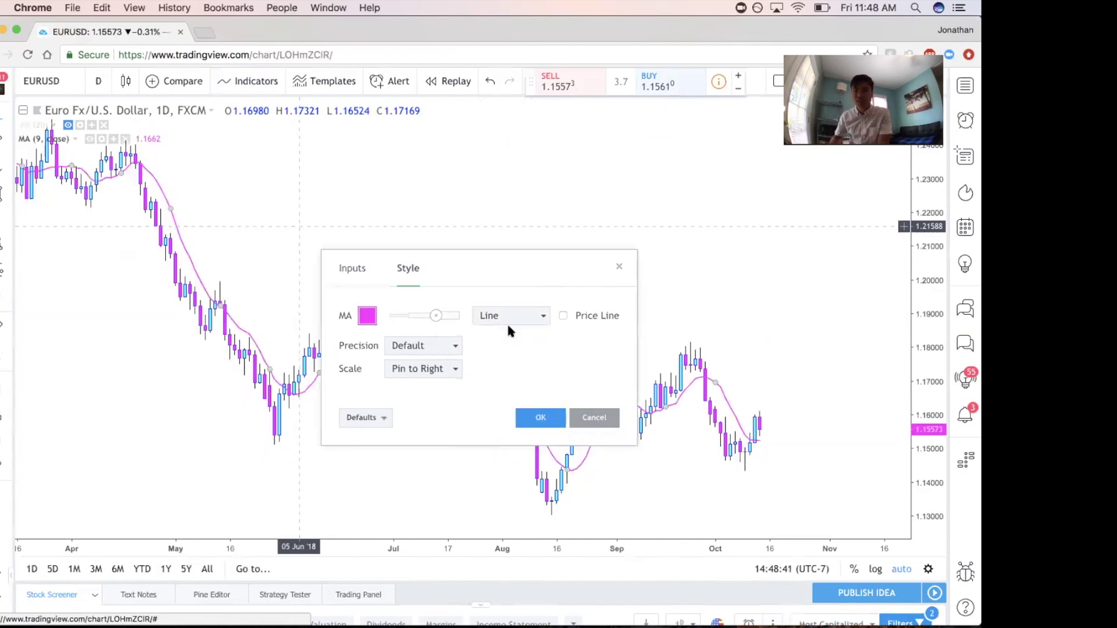
click(543, 418)
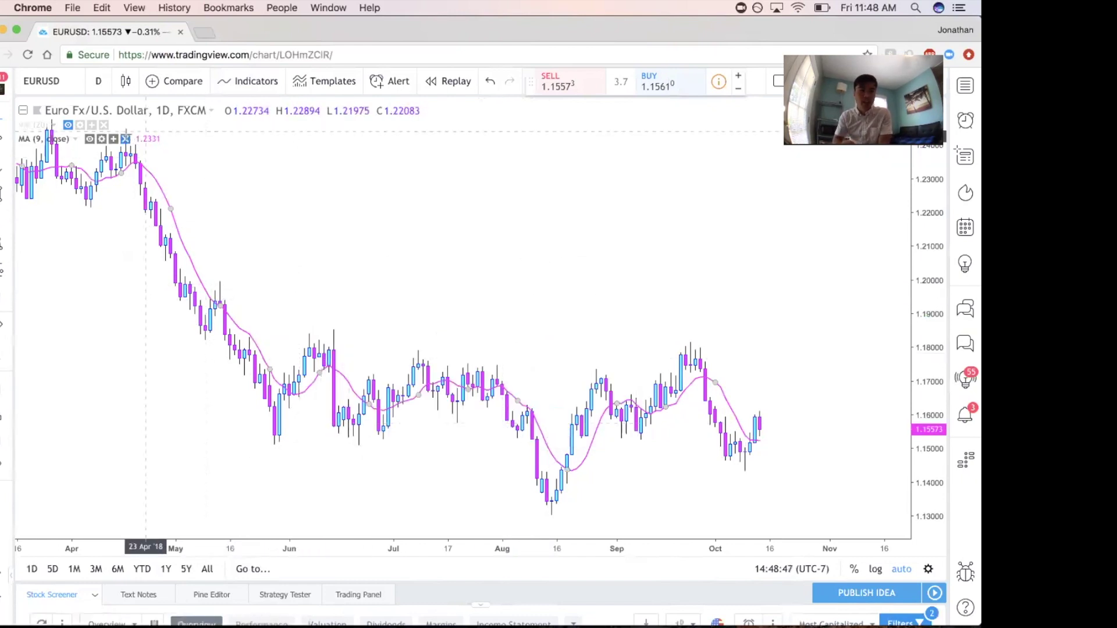
Step: Remove the moving average, and hide and show the RSI (14, close) indicator
click(125, 138)
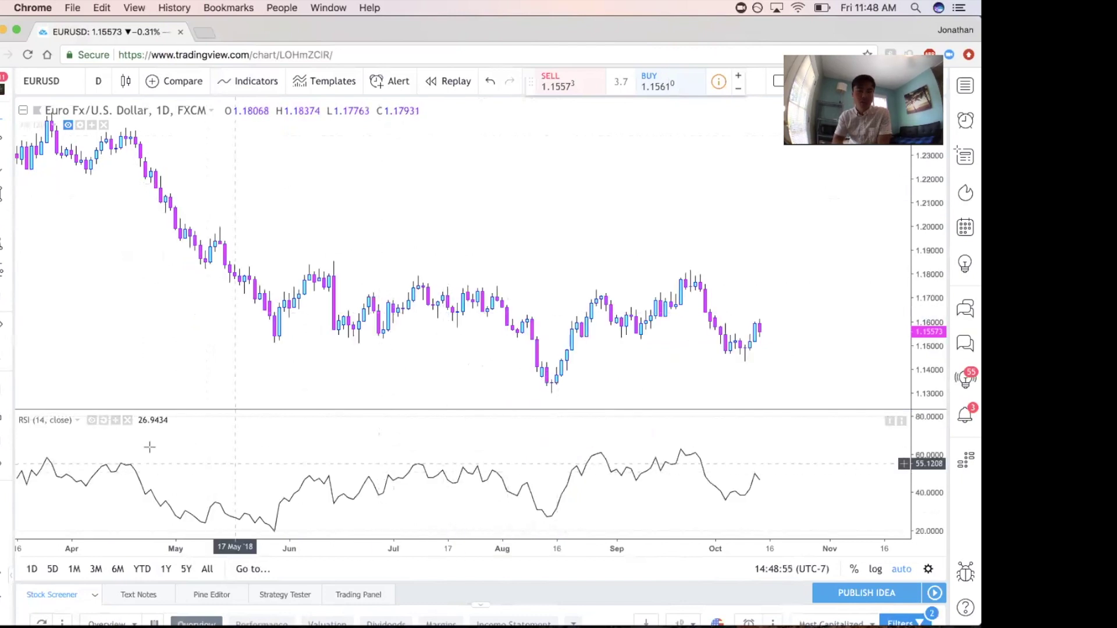
click(91, 421)
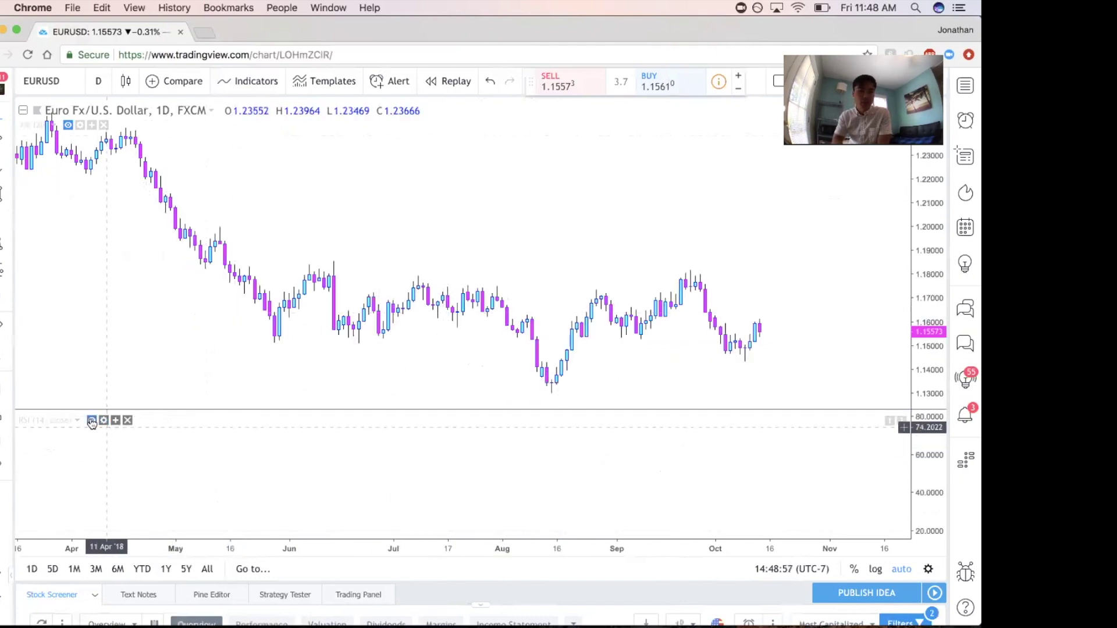
click(92, 420)
Step: Style the RSI line in cyan at the maximum thickness and apply it
click(103, 420)
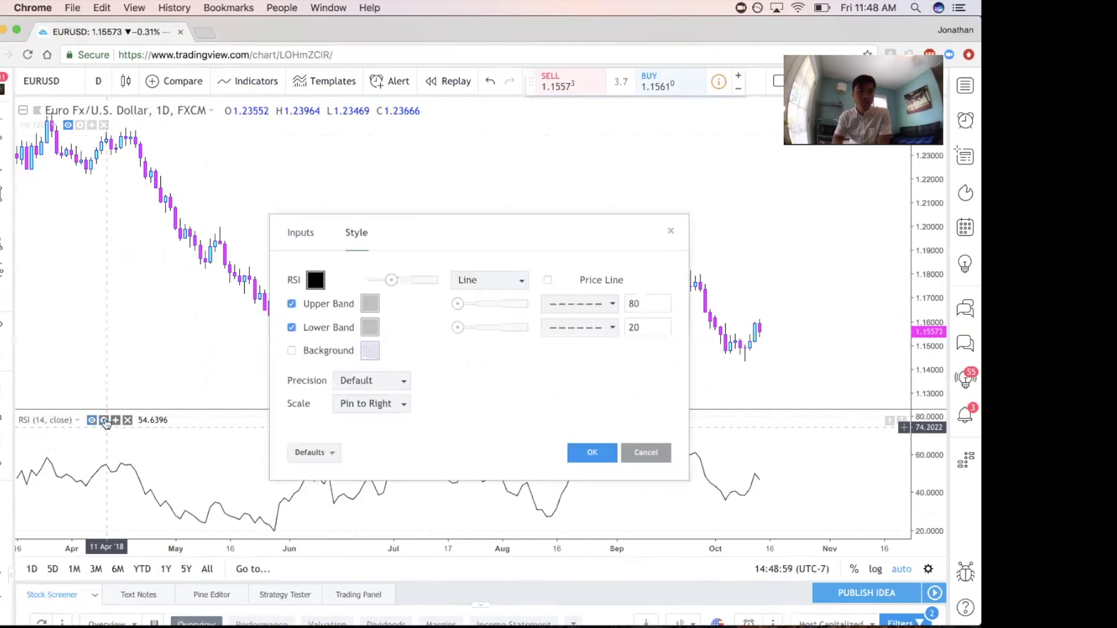
click(316, 280)
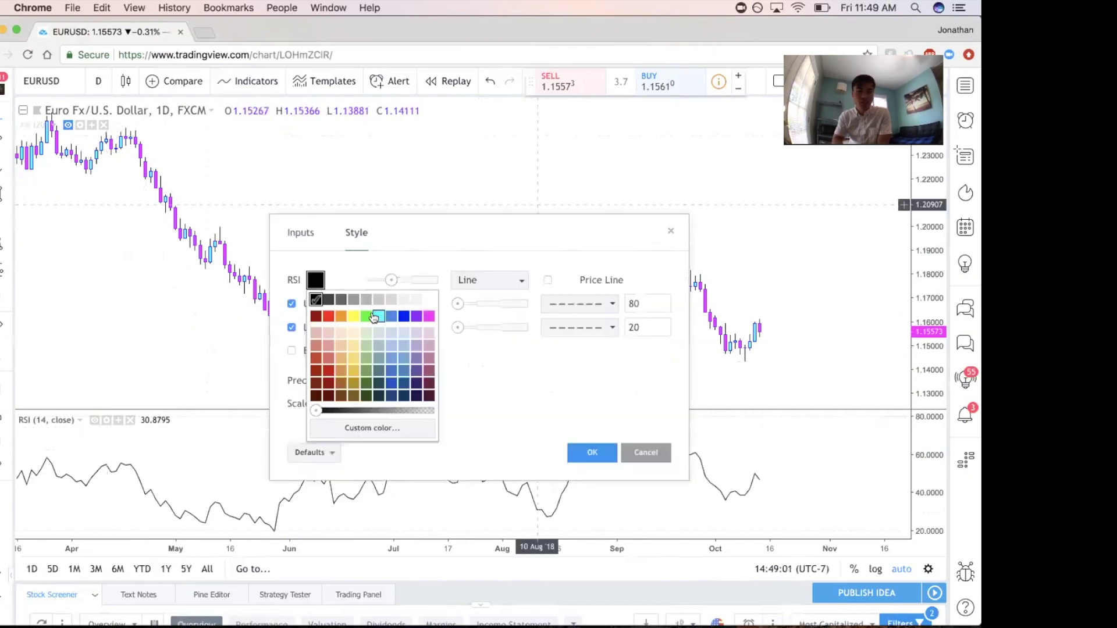
click(373, 315)
drag(410, 273, 577, 292)
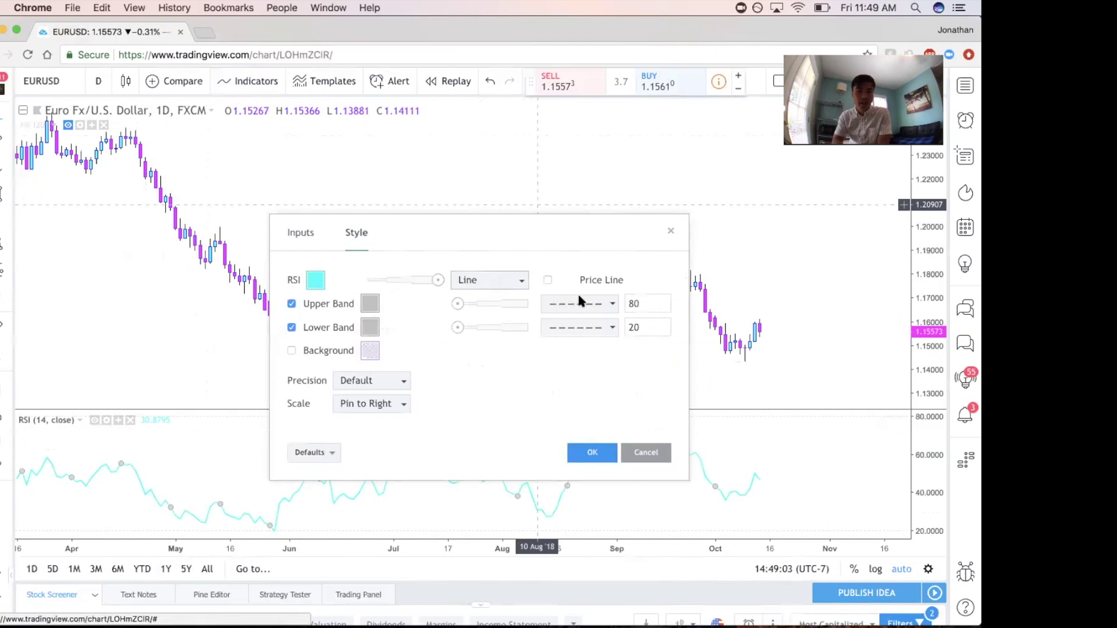
click(610, 453)
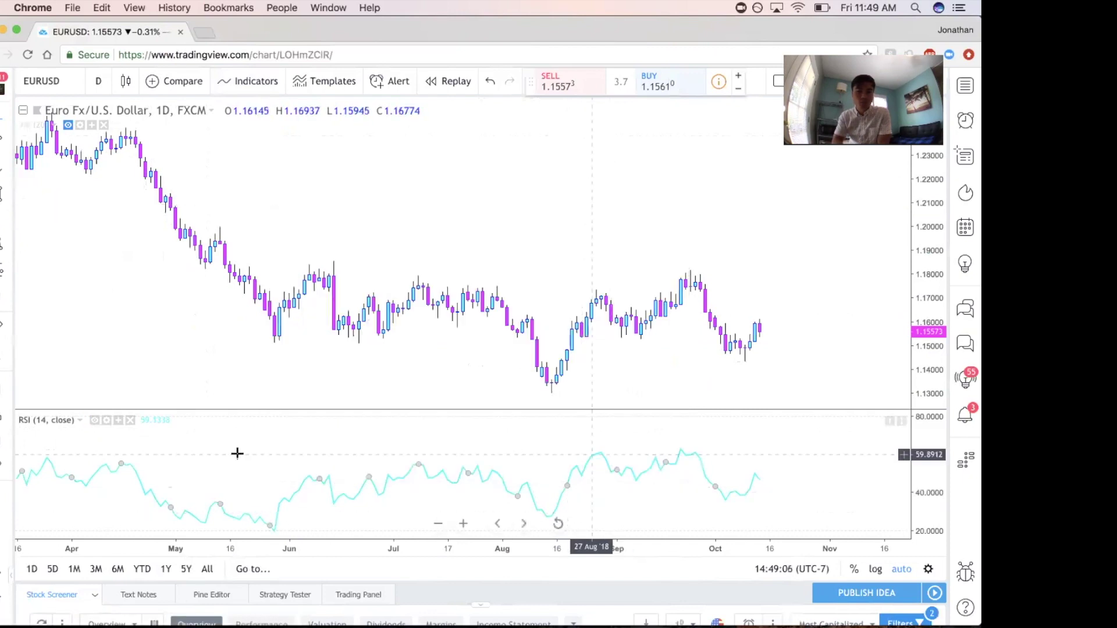
Step: Remove the RSI and add the built-in MACD indicator to the EURUSD chart
click(130, 421)
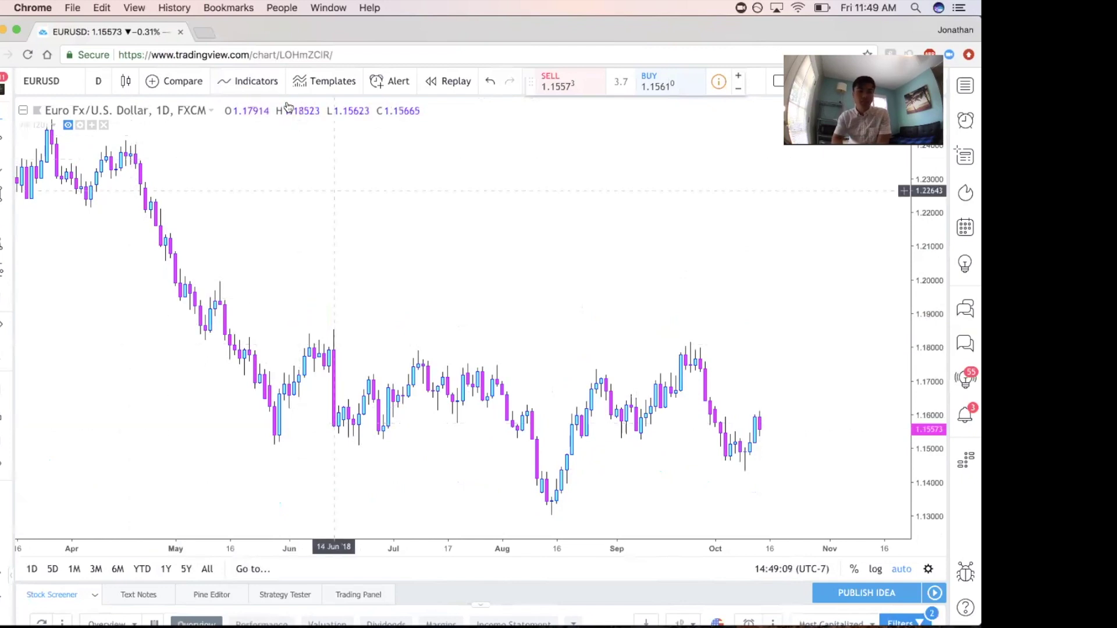
click(267, 81)
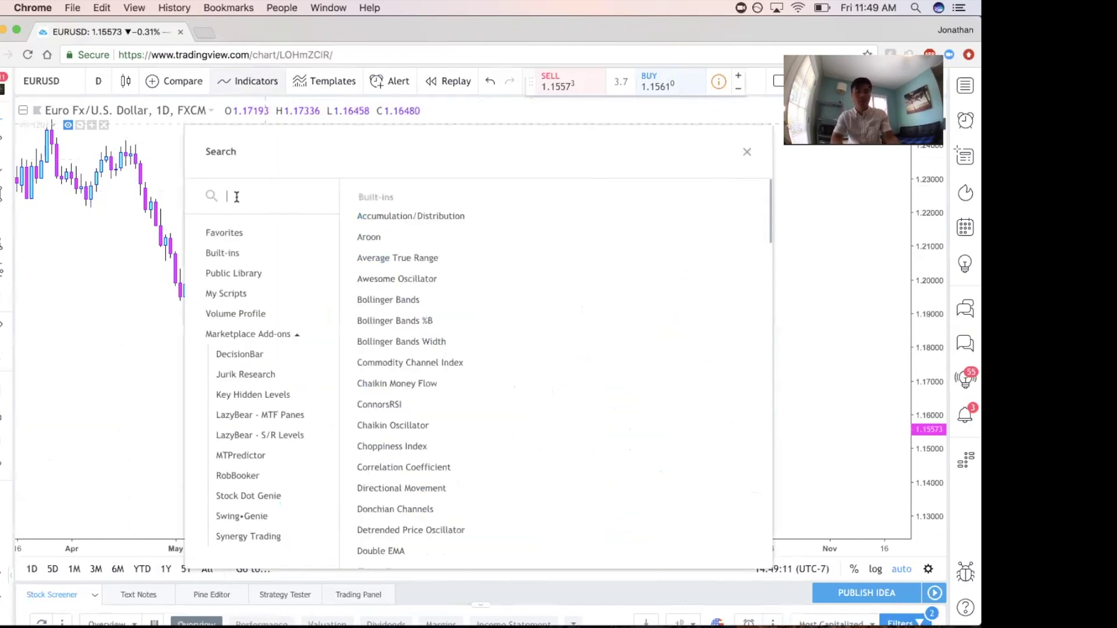
text(macd)
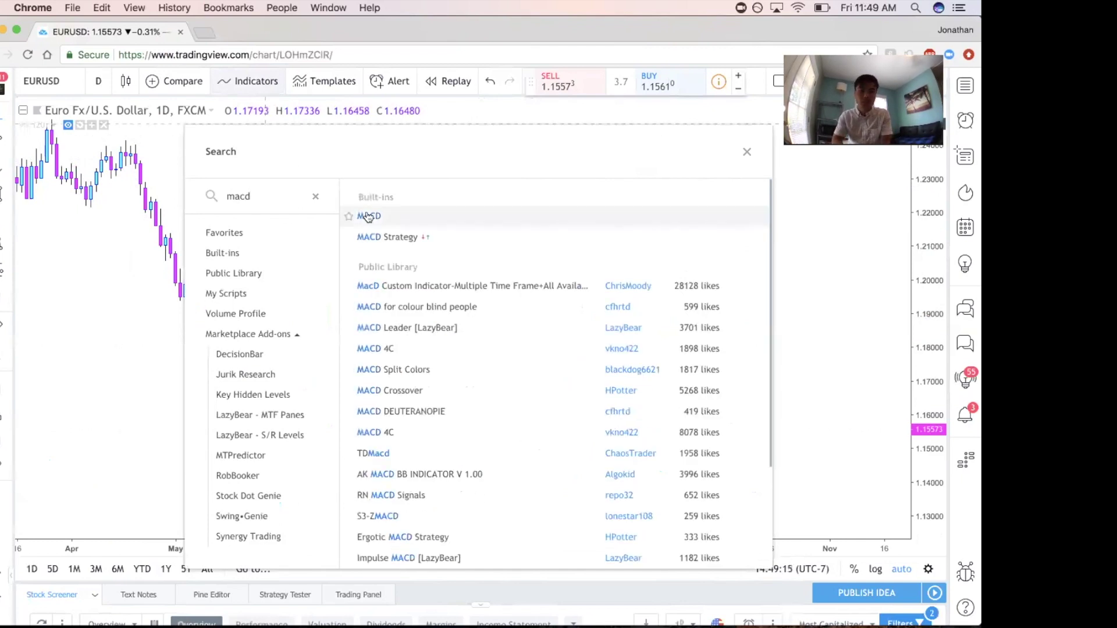
click(368, 217)
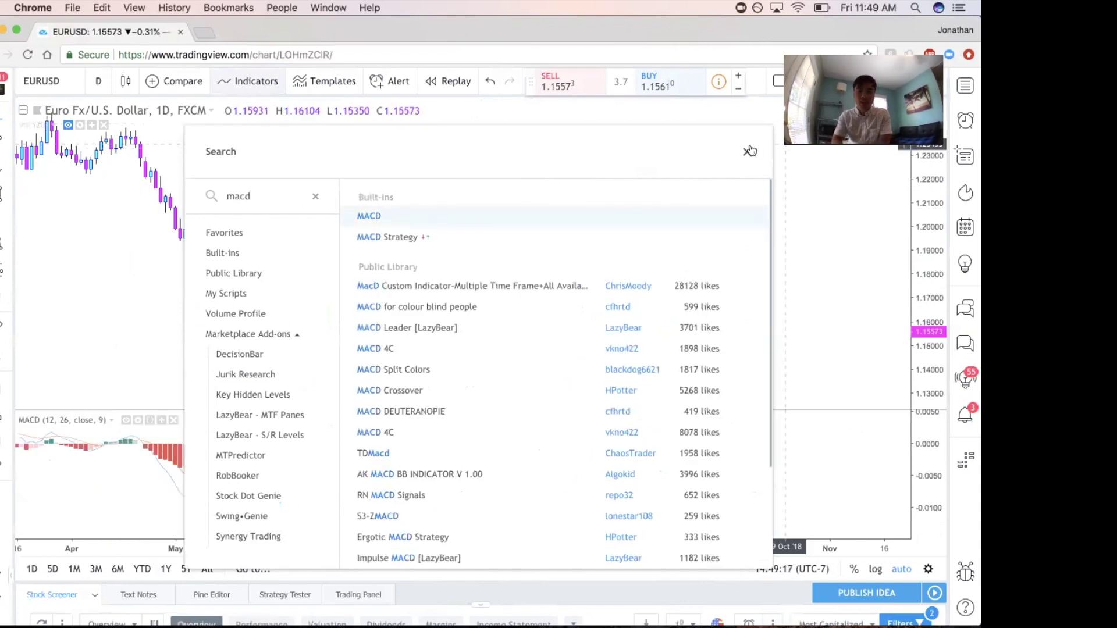
click(747, 151)
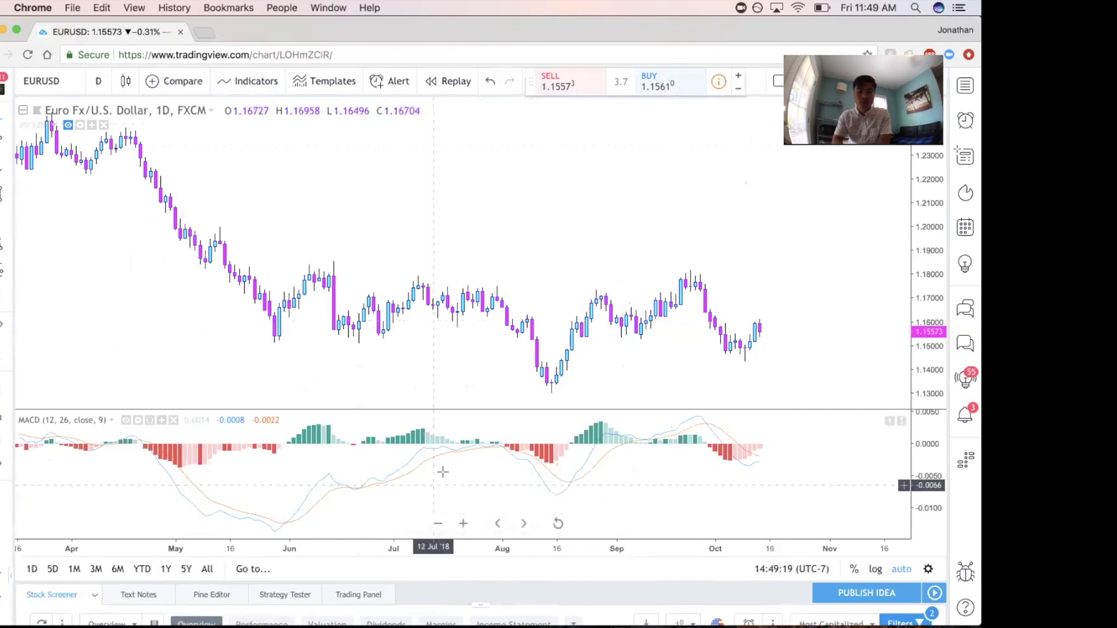